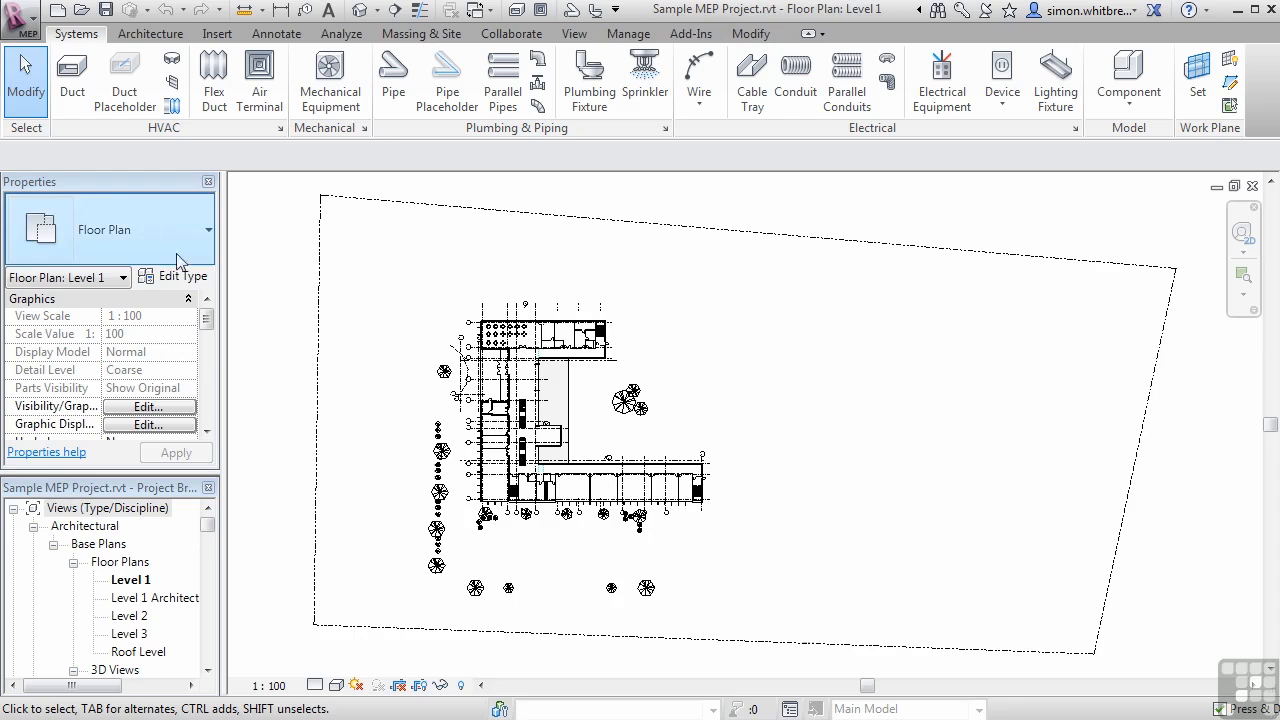
Step: Dock the Properties palette on the opposite side of the drawing area from the Project Browser and widen the Project Browser
drag(95, 184, 1200, 268)
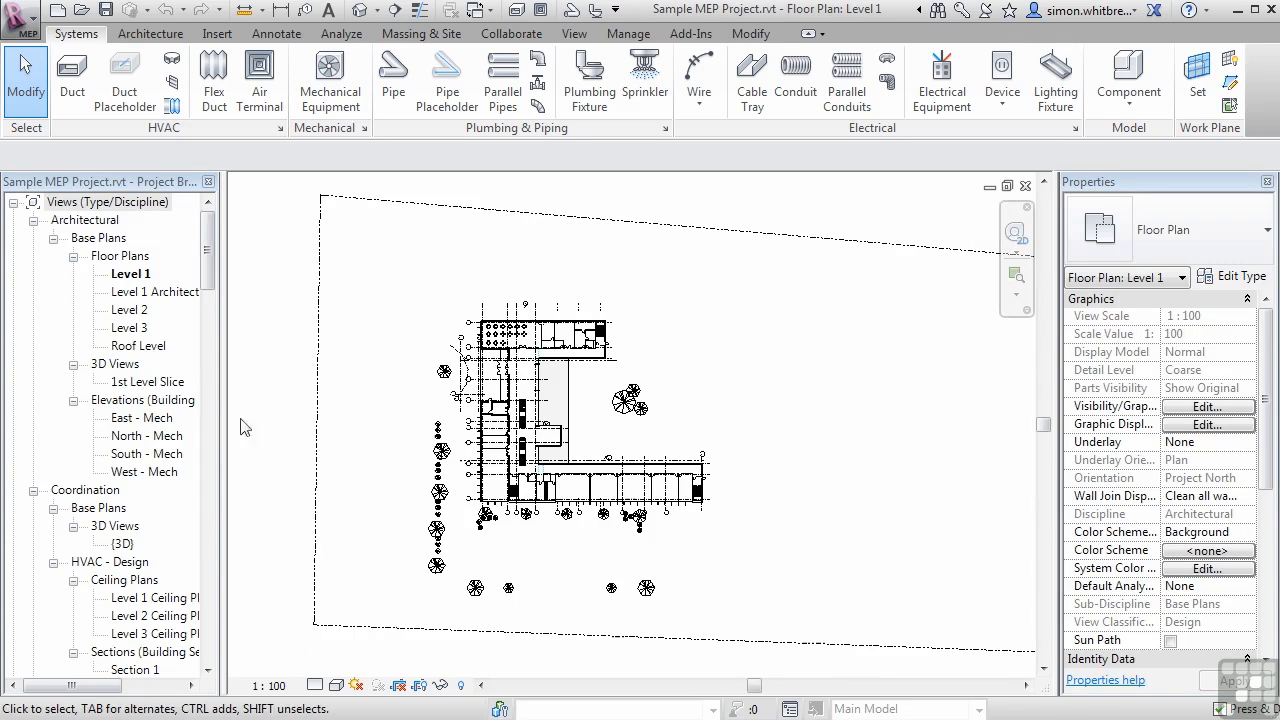
drag(224, 268, 250, 266)
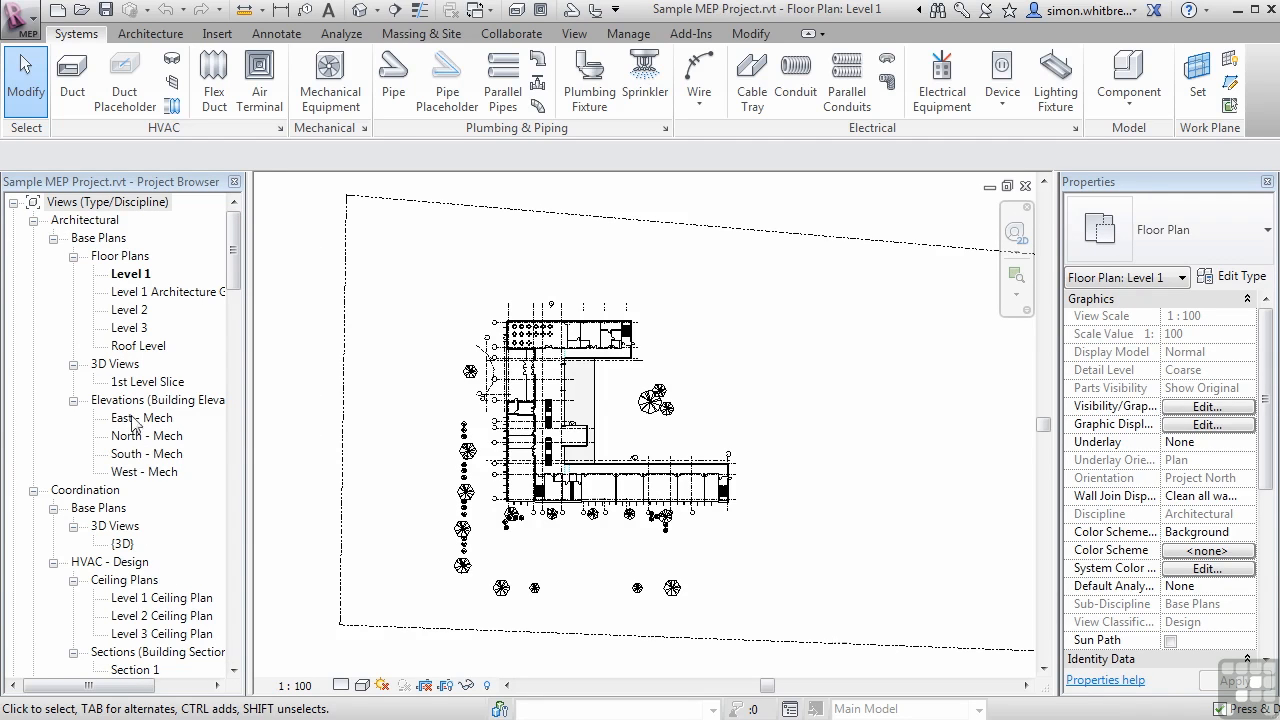
Step: Expand the Electrical discipline's Lighting and Power floor plans in the Project Browser and open the Level 2 Lighting Plan
drag(230, 282, 237, 345)
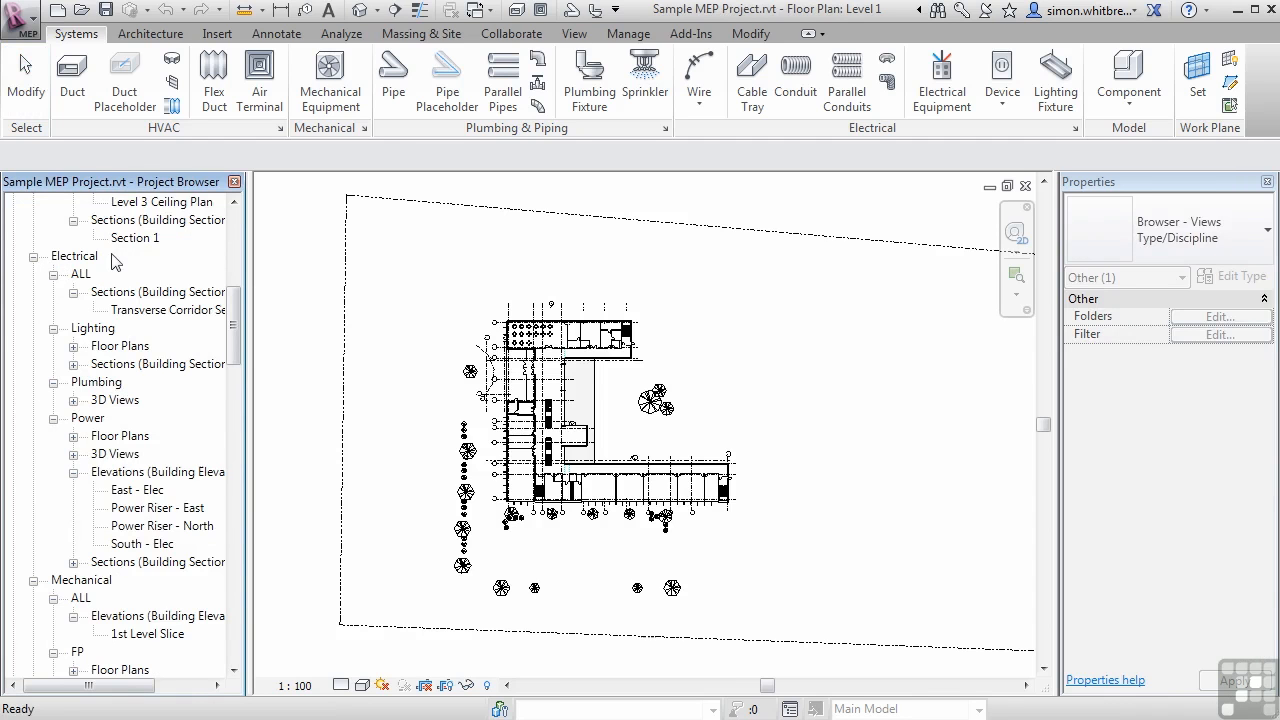
click(73, 346)
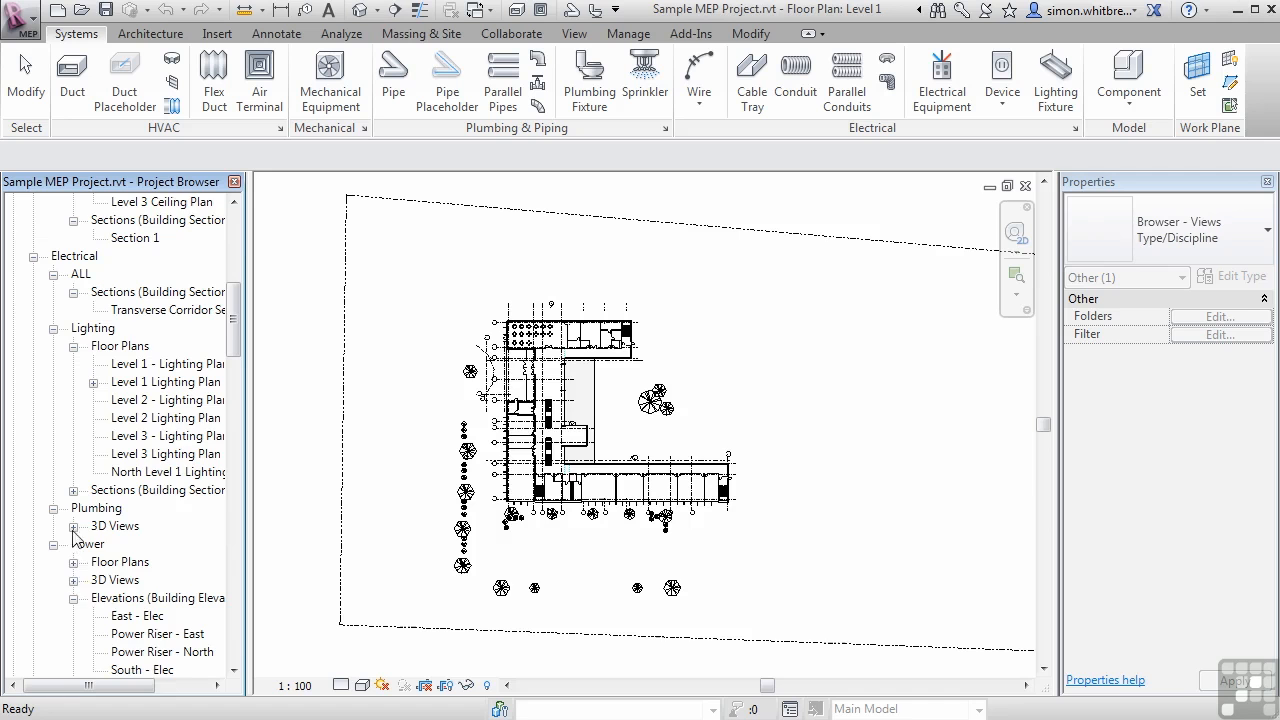
click(73, 562)
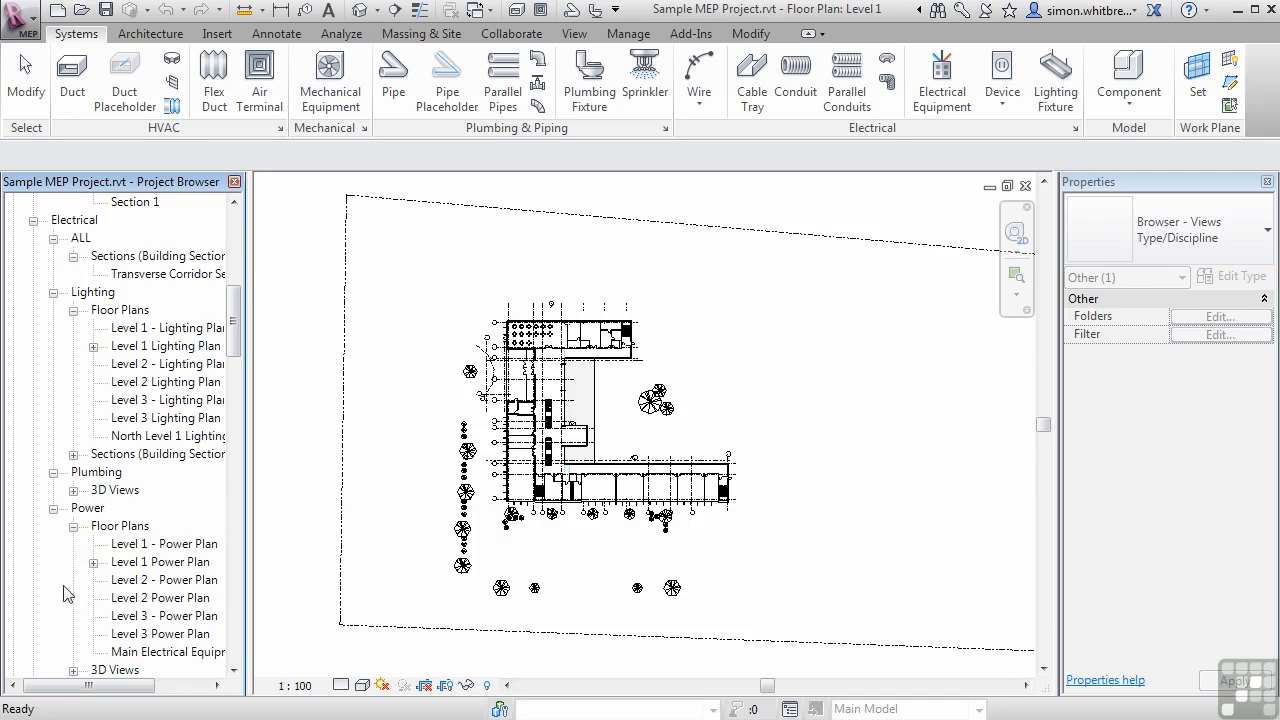
double_click(143, 386)
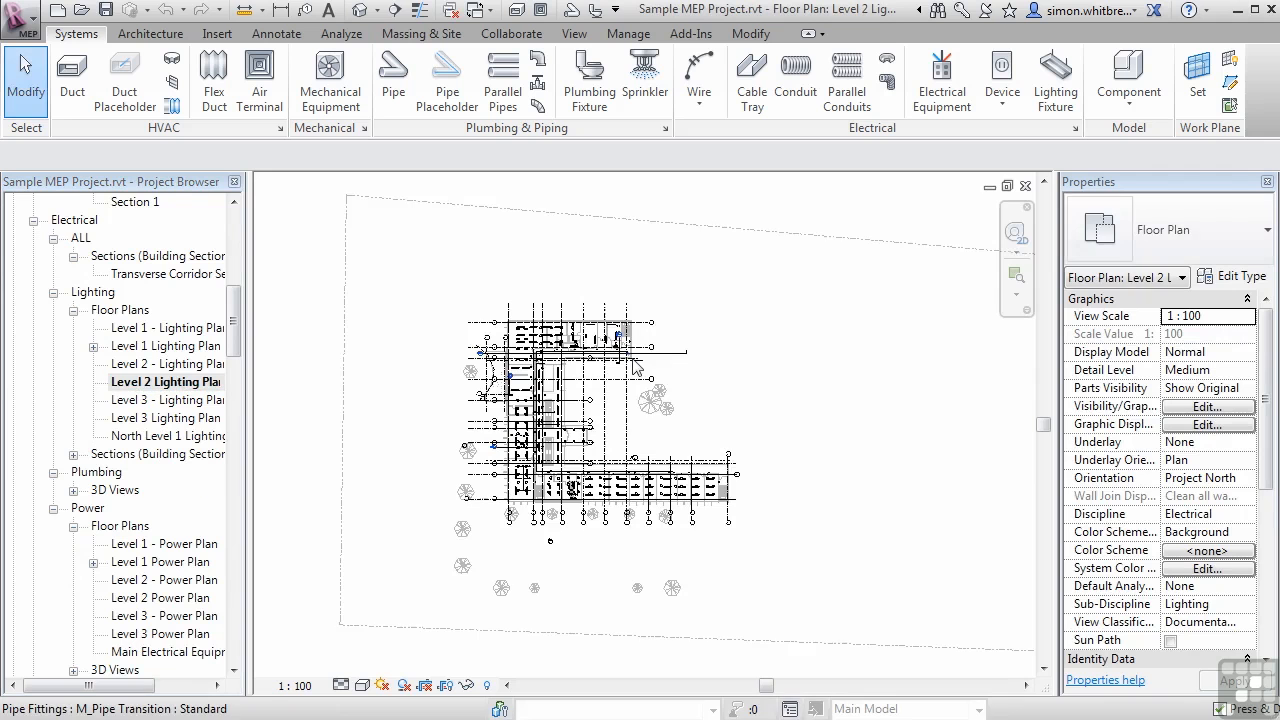
Step: Open the Level 1 - Power Plan, the Level 2 Power Plan and the Section 6 lighting section
click(122, 546)
double_click(122, 546)
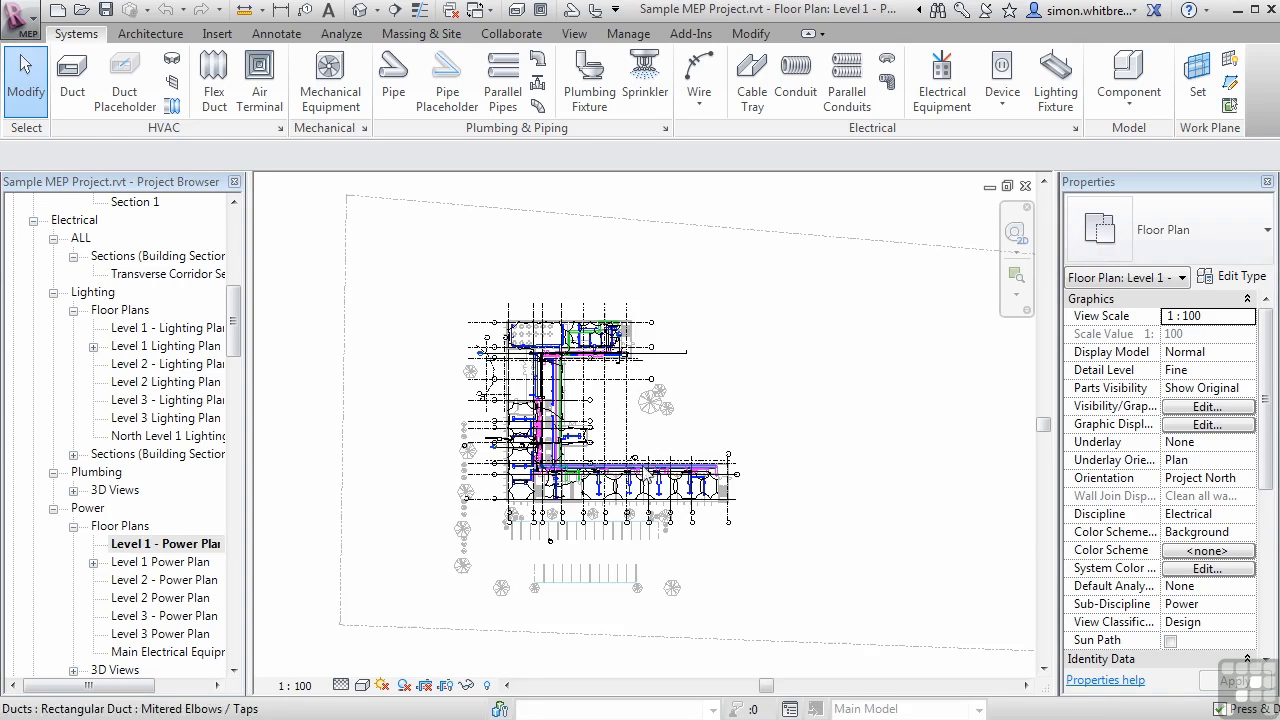
double_click(160, 598)
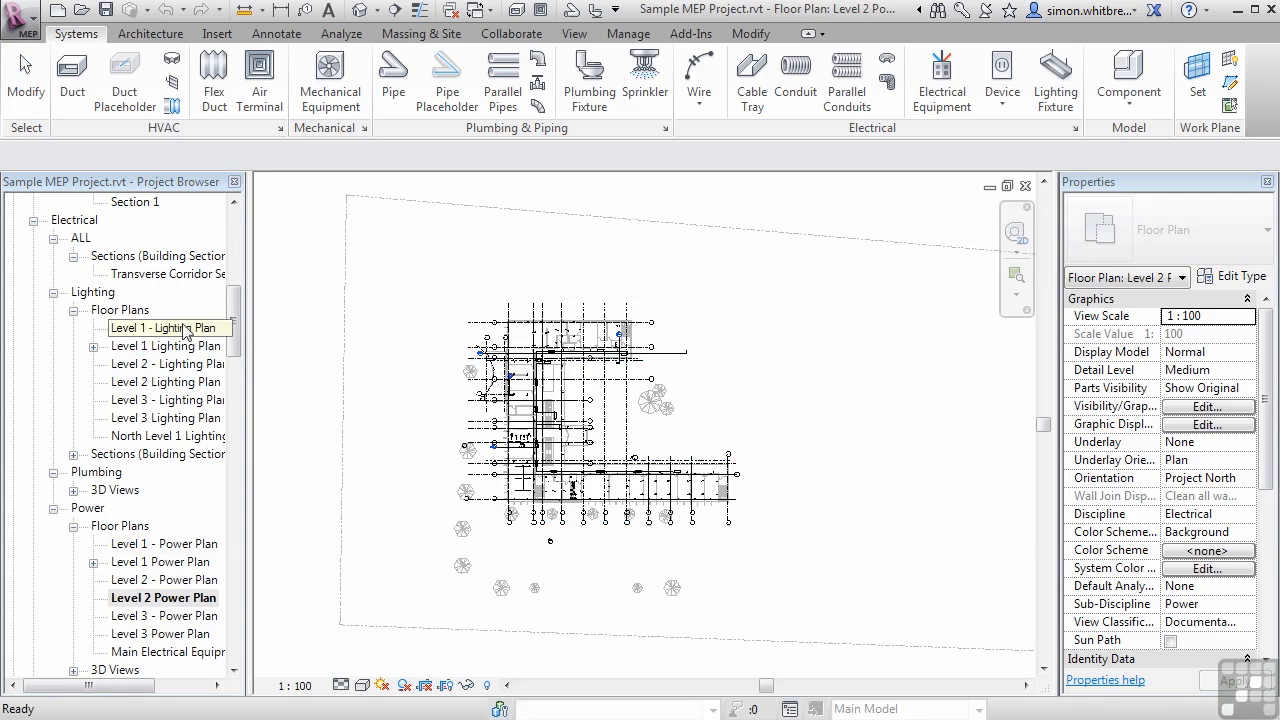
click(73, 454)
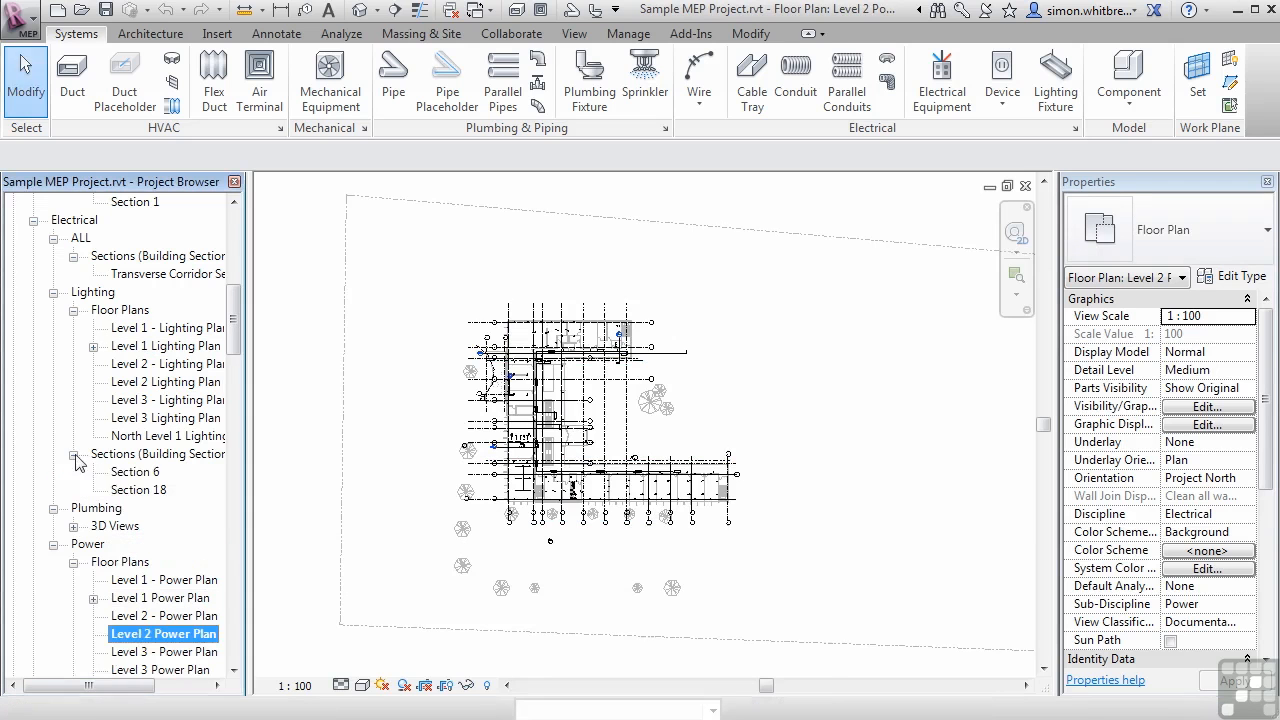
double_click(135, 472)
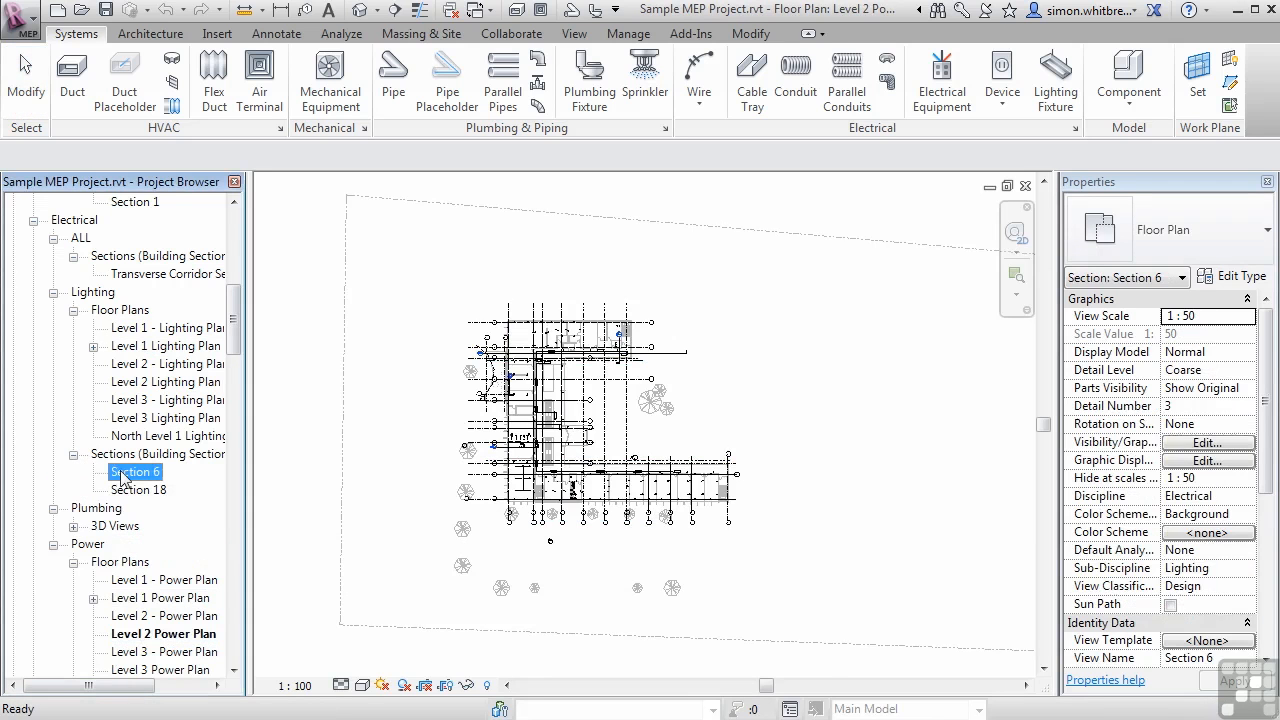
Step: Open the Toilet Room 3D view from the Plumbing views and close it again
click(73, 526)
double_click(140, 544)
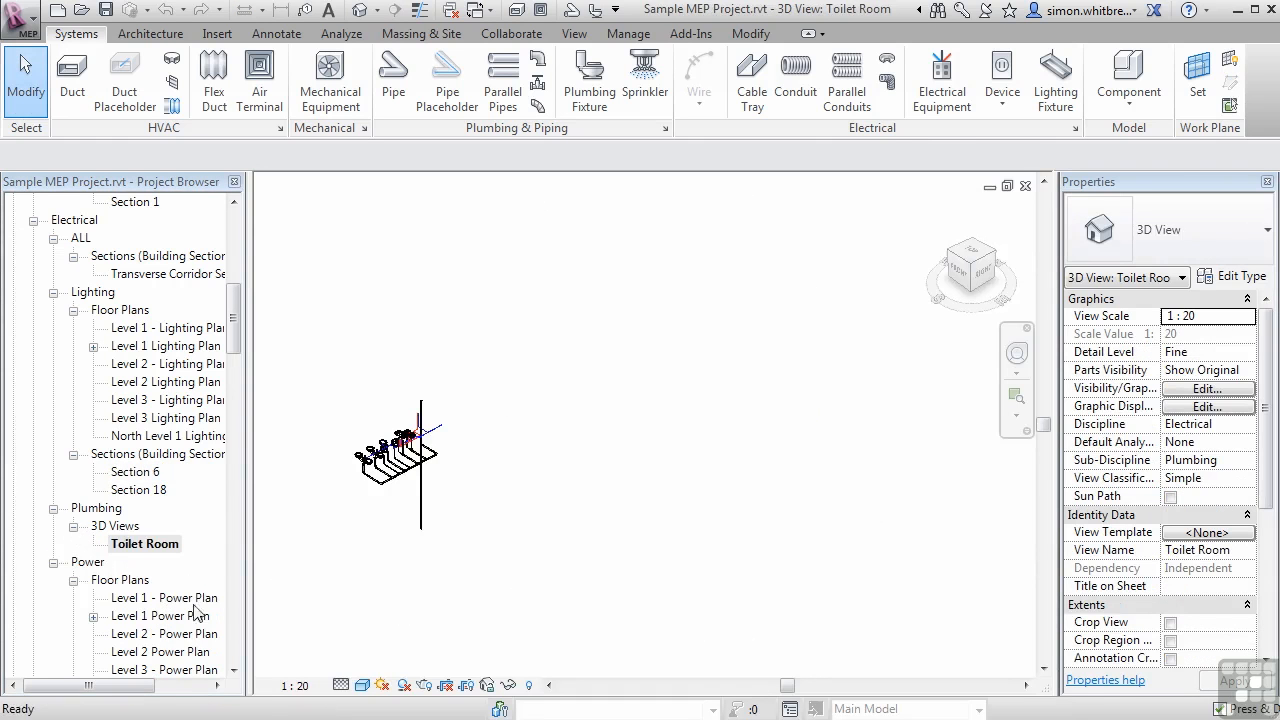
click(1025, 187)
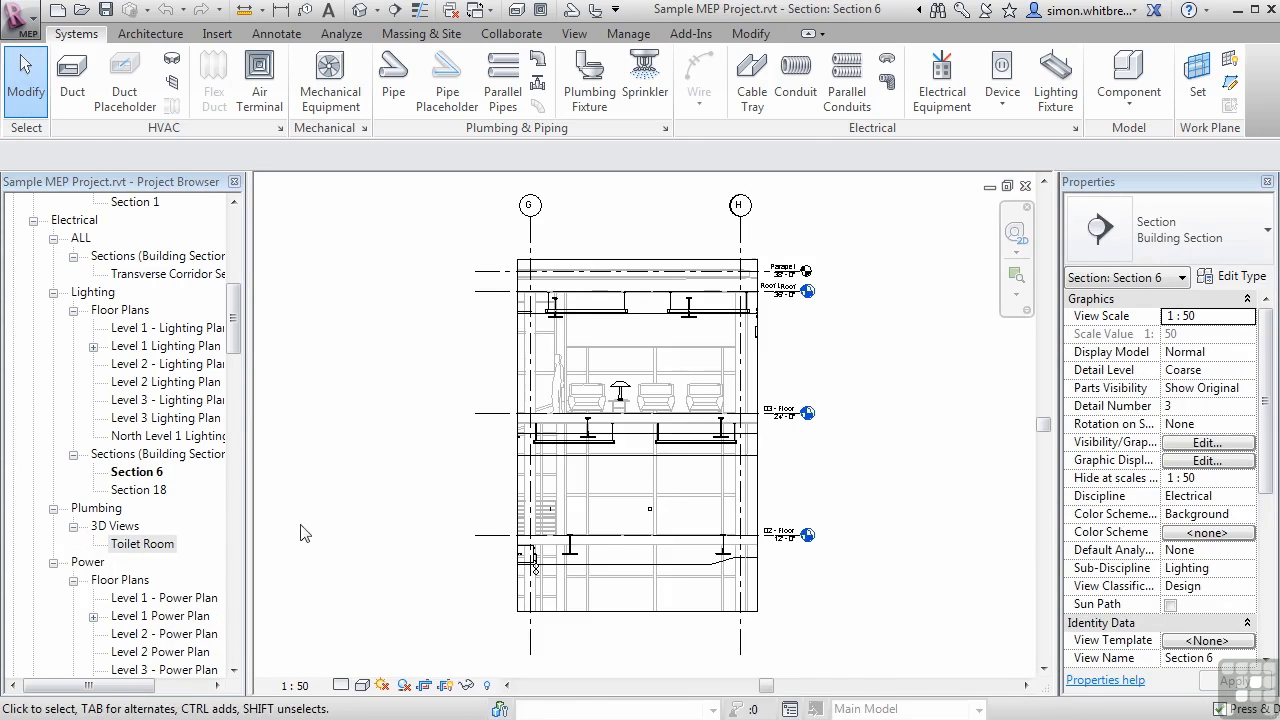
Step: Open the South - Elec elevation and return to the Level 1 - Power Plan
scroll(140, 450, down, 6)
double_click(138, 489)
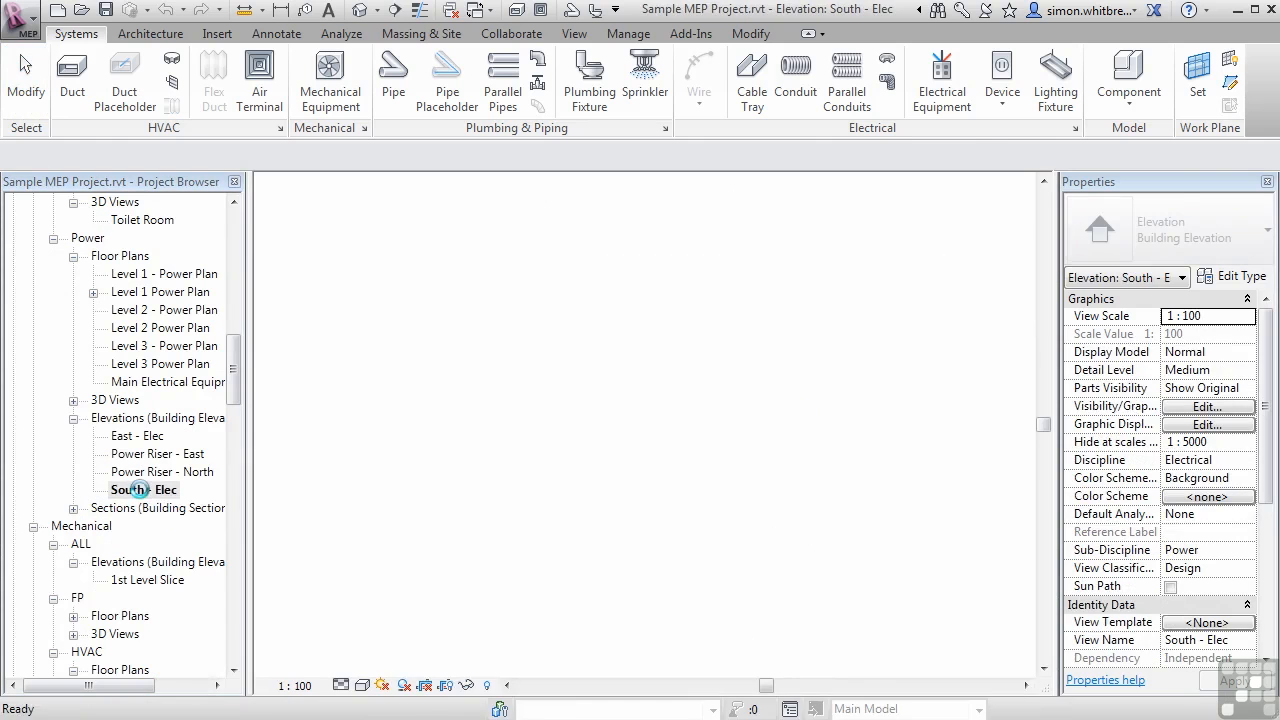
double_click(142, 274)
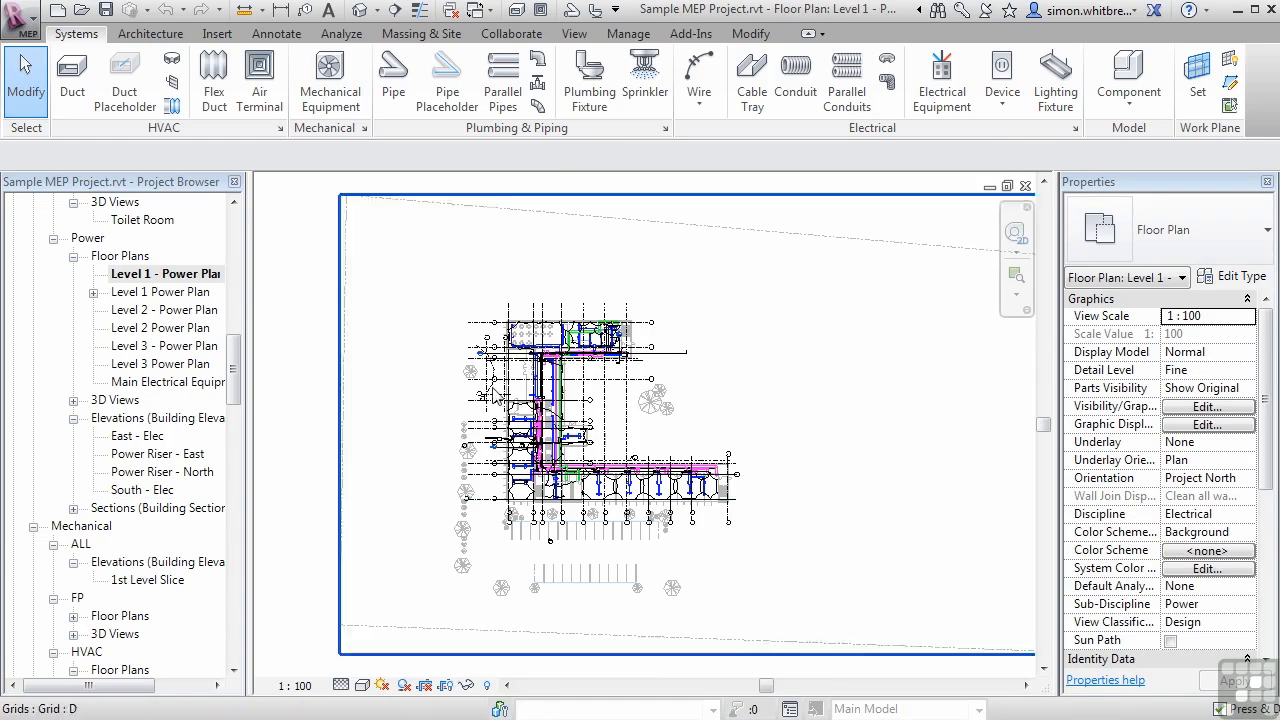
Step: Examine the corridor services in the Level 1 - Power Plan close up and at overview scale
scroll(545, 365, up, 5)
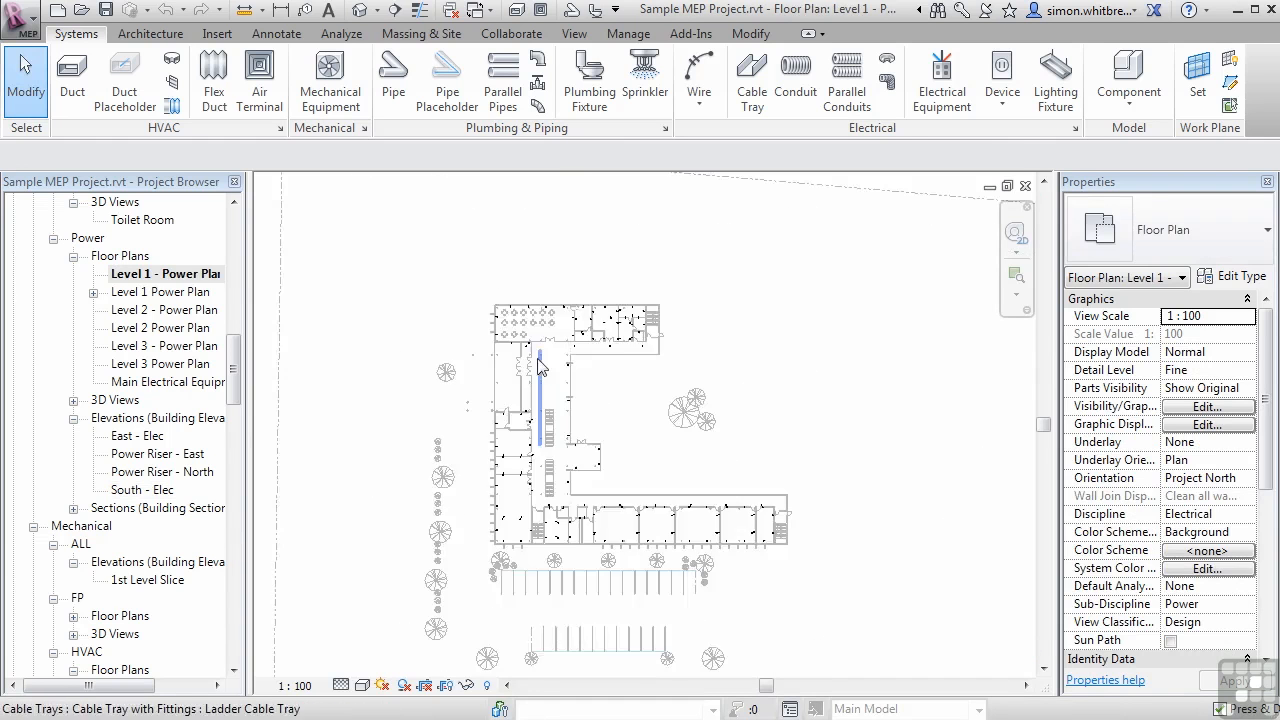
scroll(540, 365, up, 2)
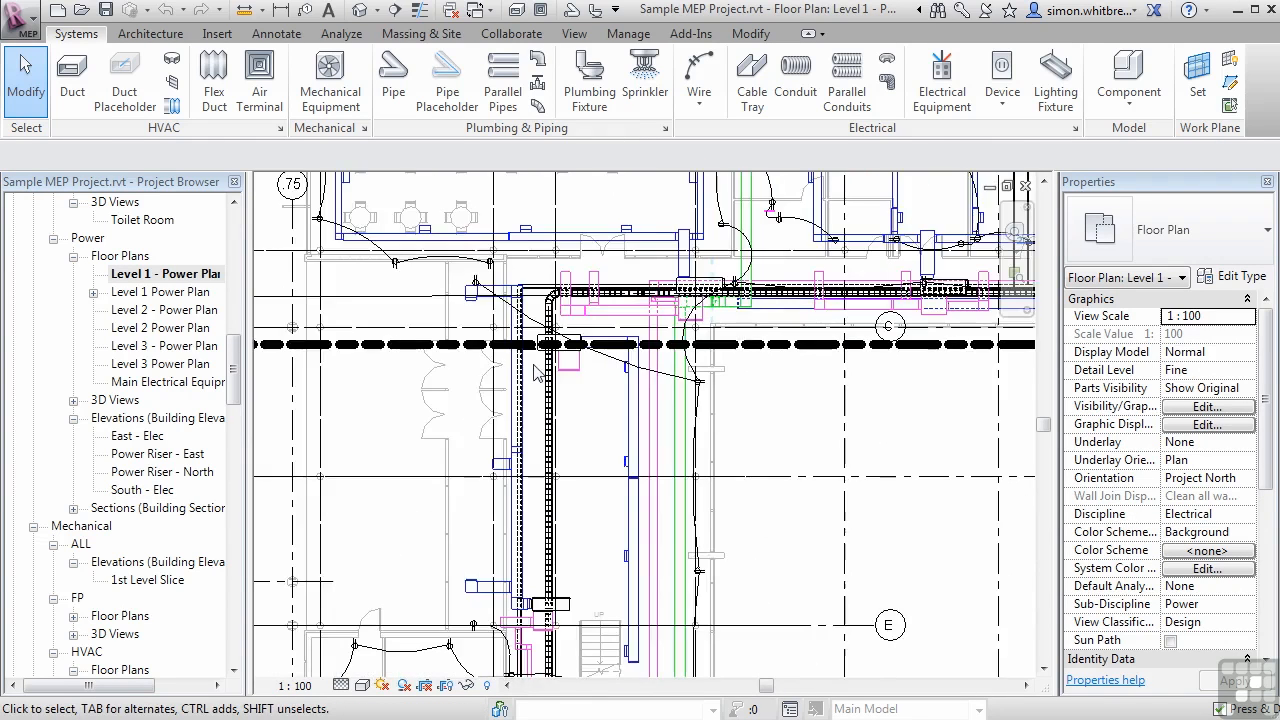
scroll(537, 368, down, 3)
scroll(534, 370, down, 5)
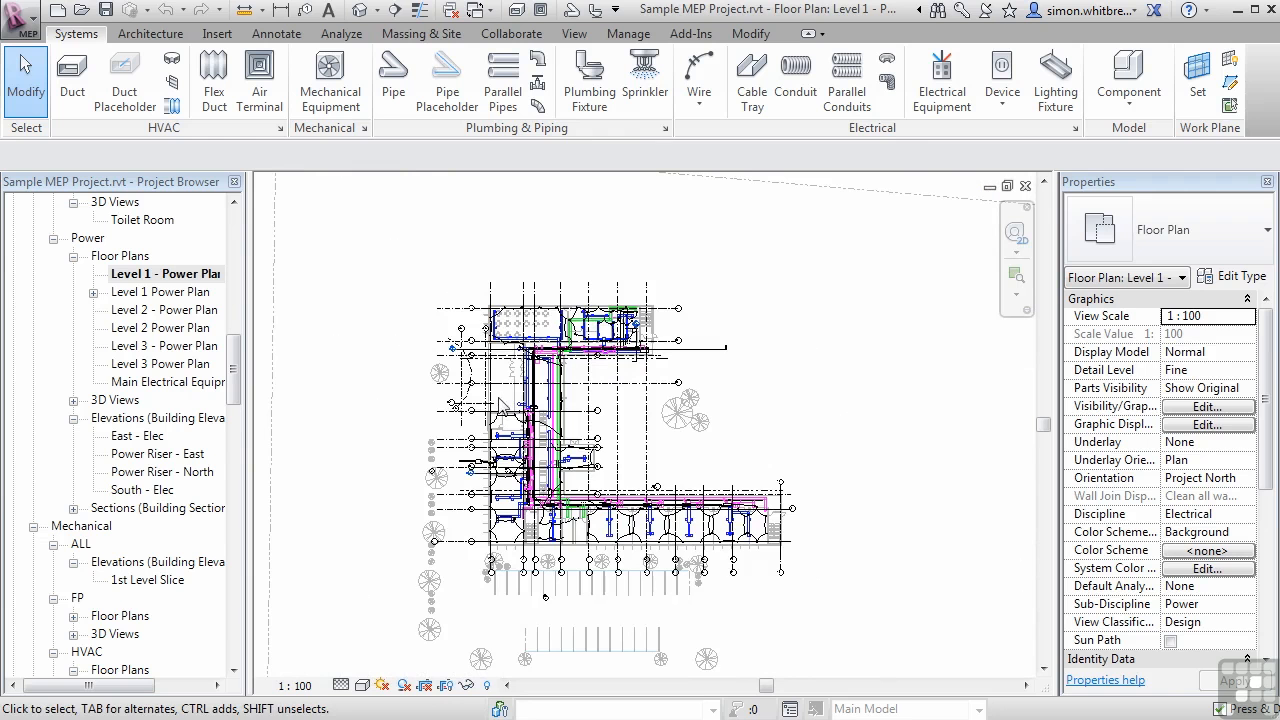
mouse_move(500, 406)
middle_down()
mouse_move(551, 409)
mouse_move(633, 377)
mouse_move(486, 391)
mouse_move(498, 404)
middle_up()
scroll(498, 404, up, 3)
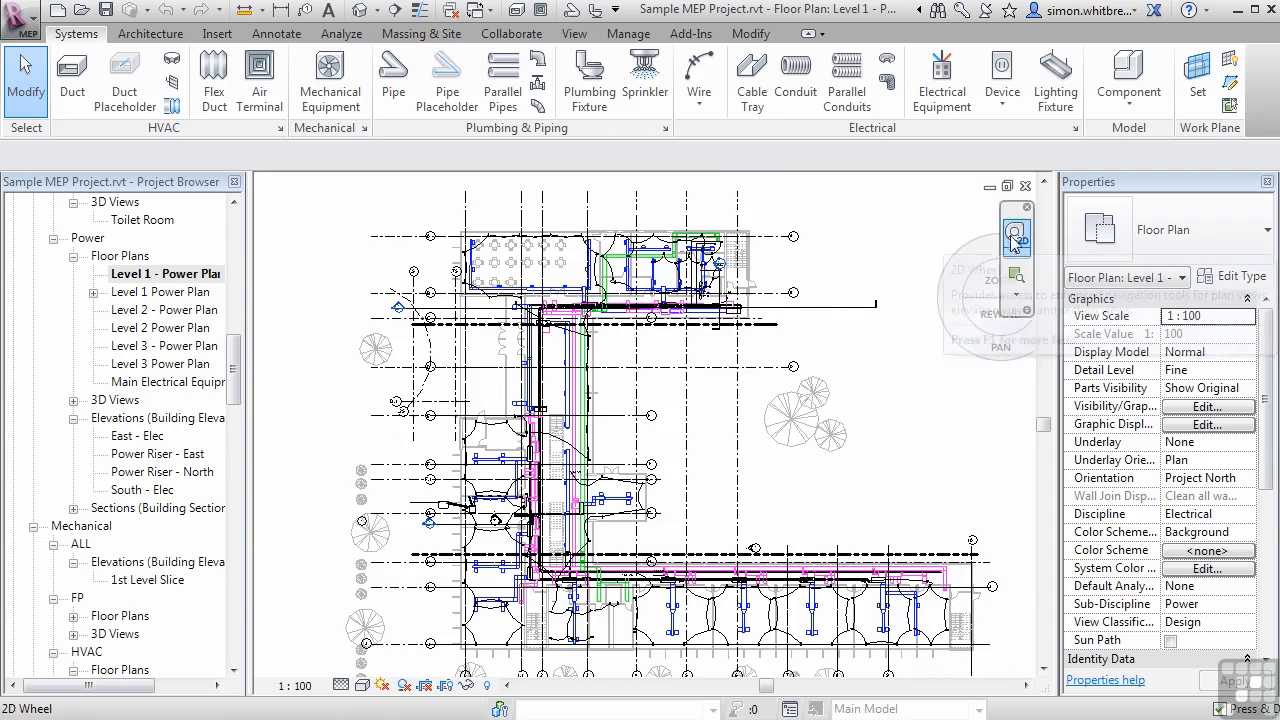
Step: Use the 2D steering wheel to navigate the Level 1 - Power Plan and close the wheel
click(1015, 237)
drag(608, 352, 391, 408)
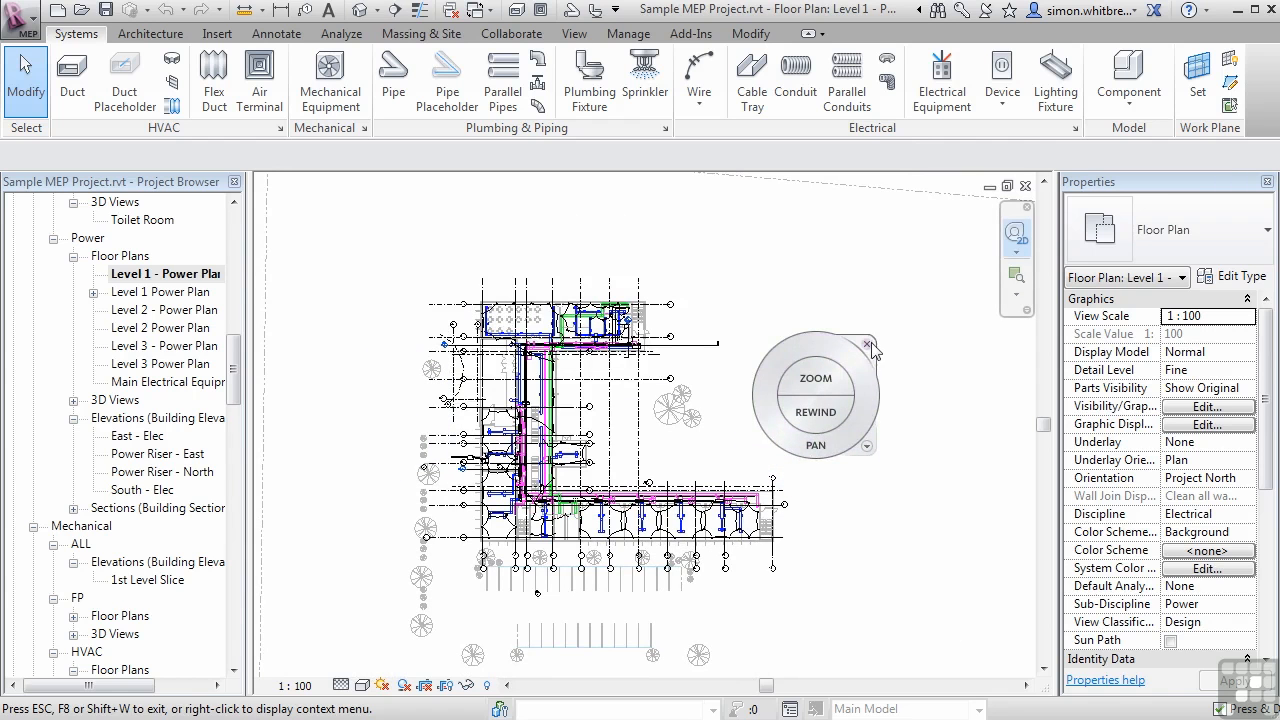
click(869, 344)
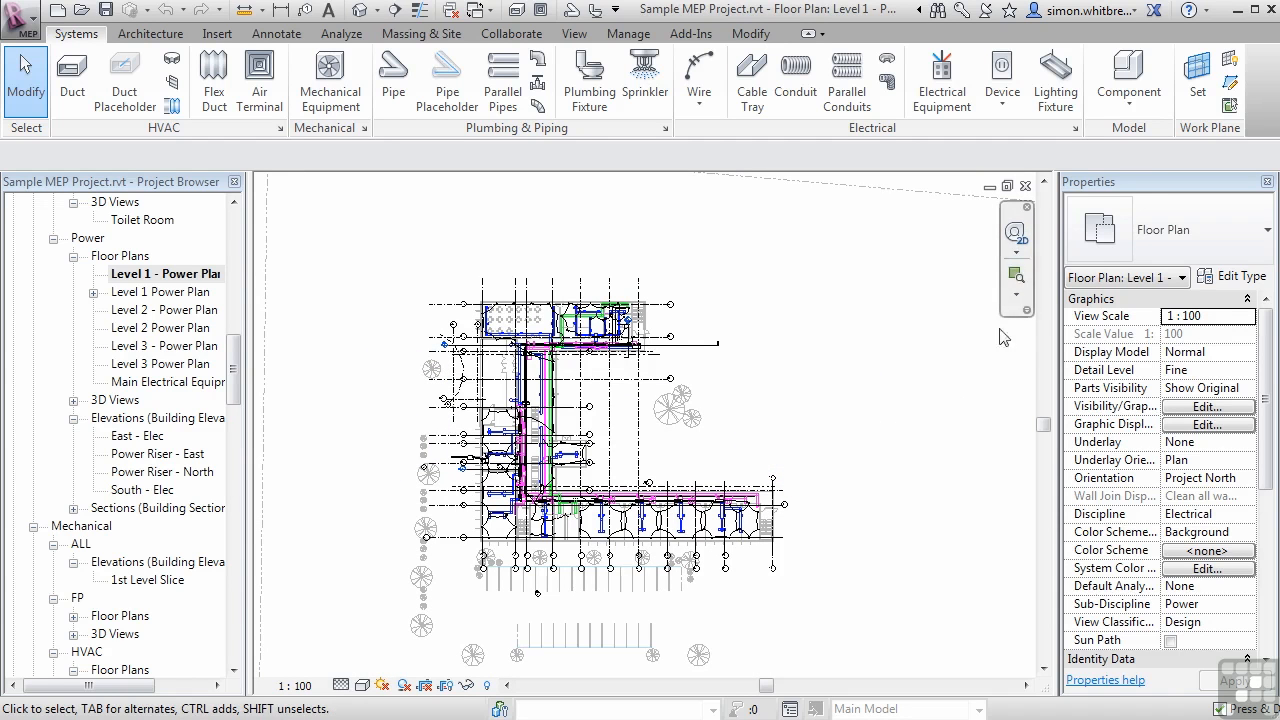
Step: Zoom to a region around the room with tables between grids A and B, and restore the full plan with Zoom to Fit
click(1017, 294)
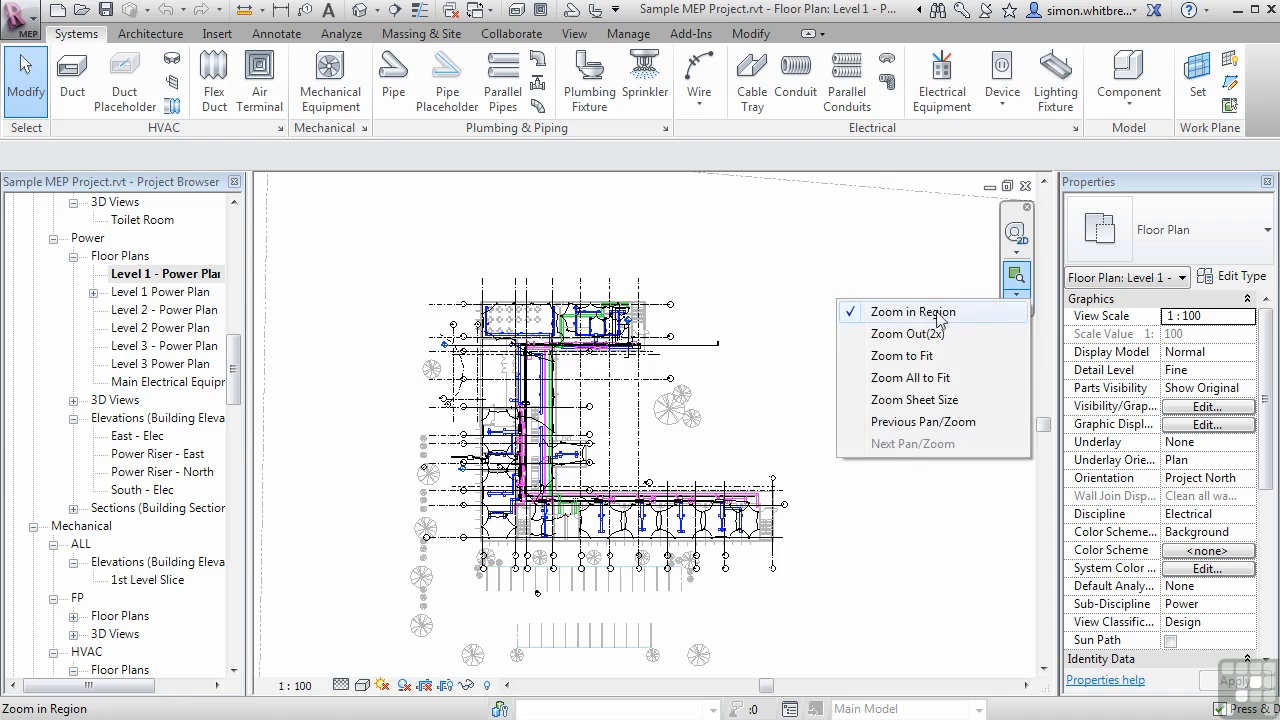
click(900, 315)
drag(450, 278, 590, 378)
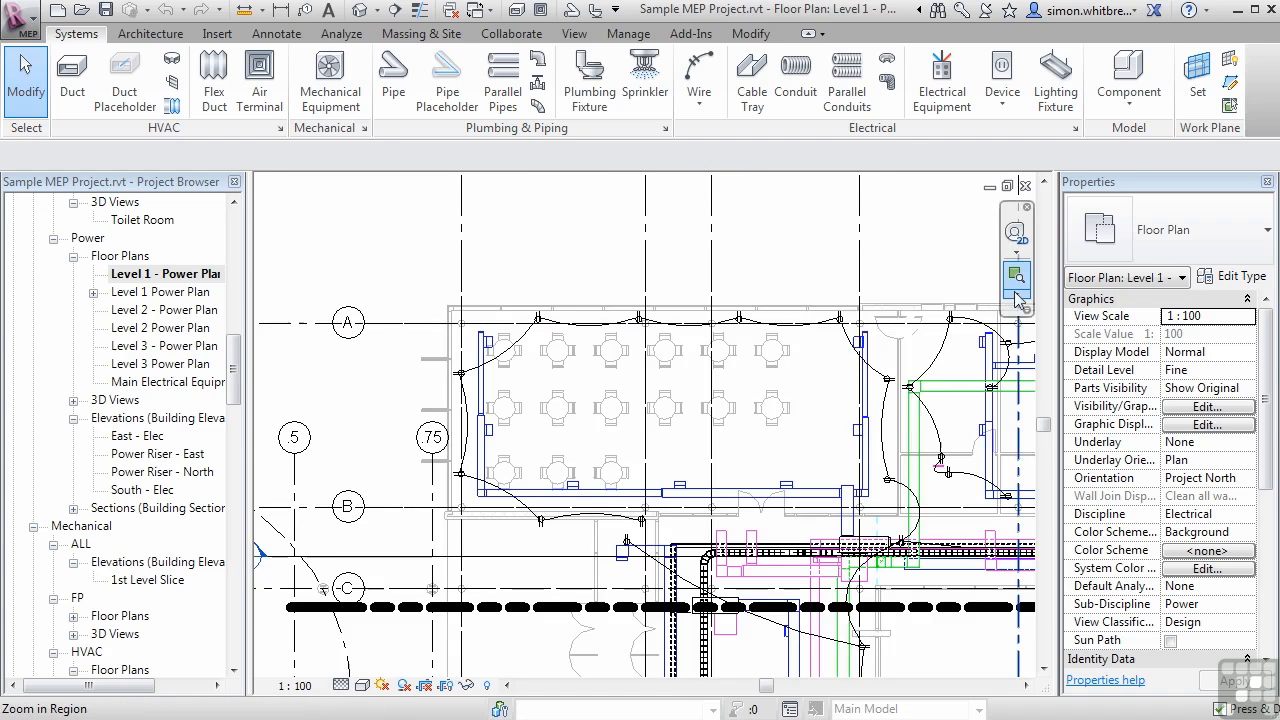
click(1017, 294)
click(903, 356)
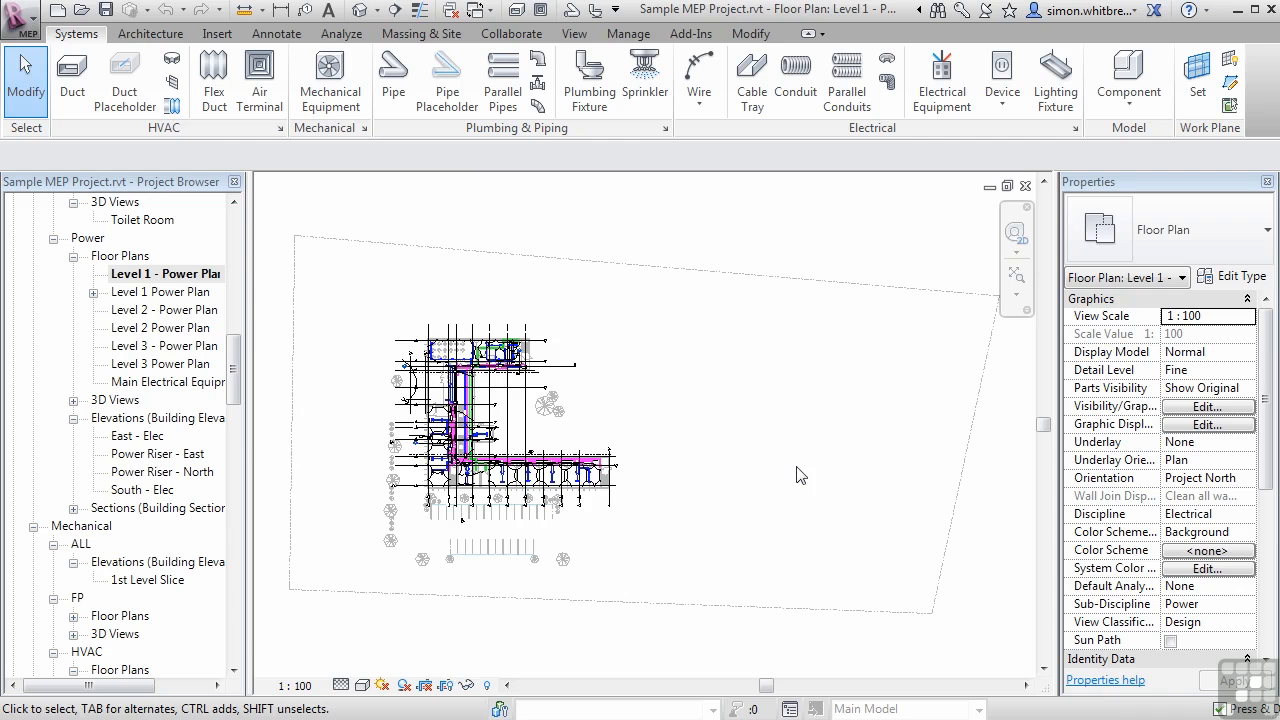
Step: Open the Level 2 Power Plan and Level 3 Power Plan, and tile all open view windows
double_click(168, 328)
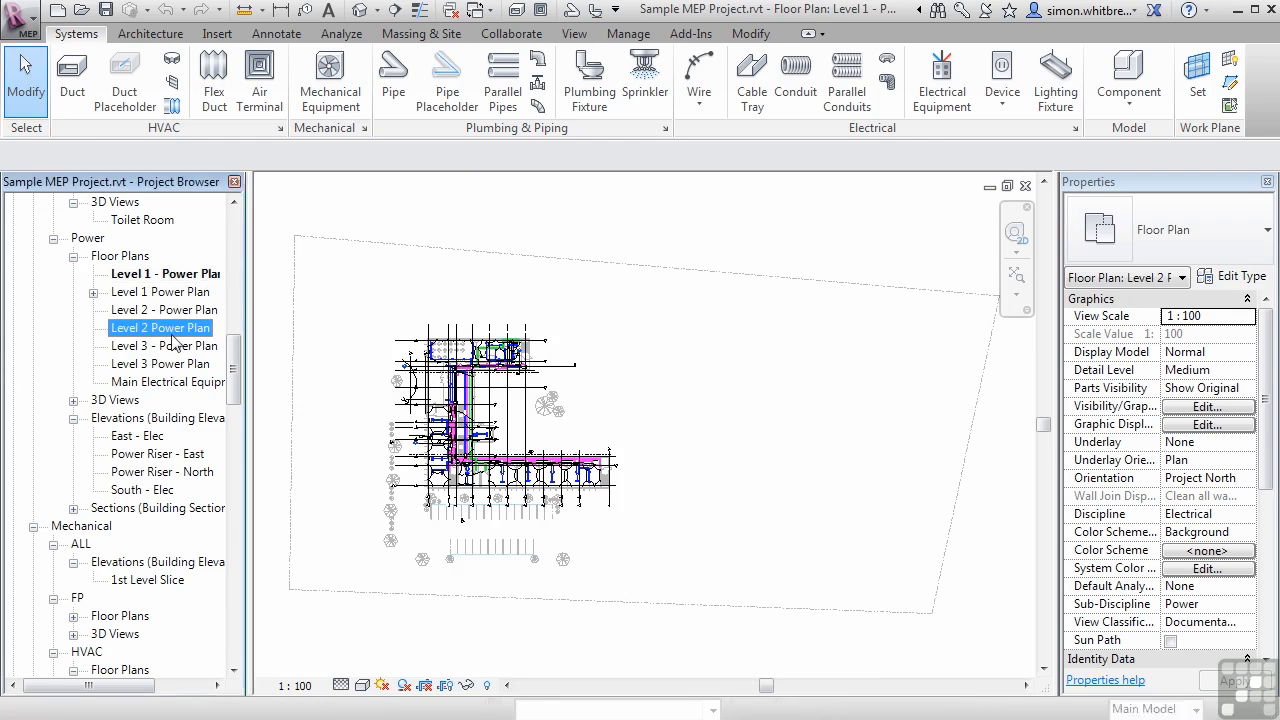
double_click(125, 364)
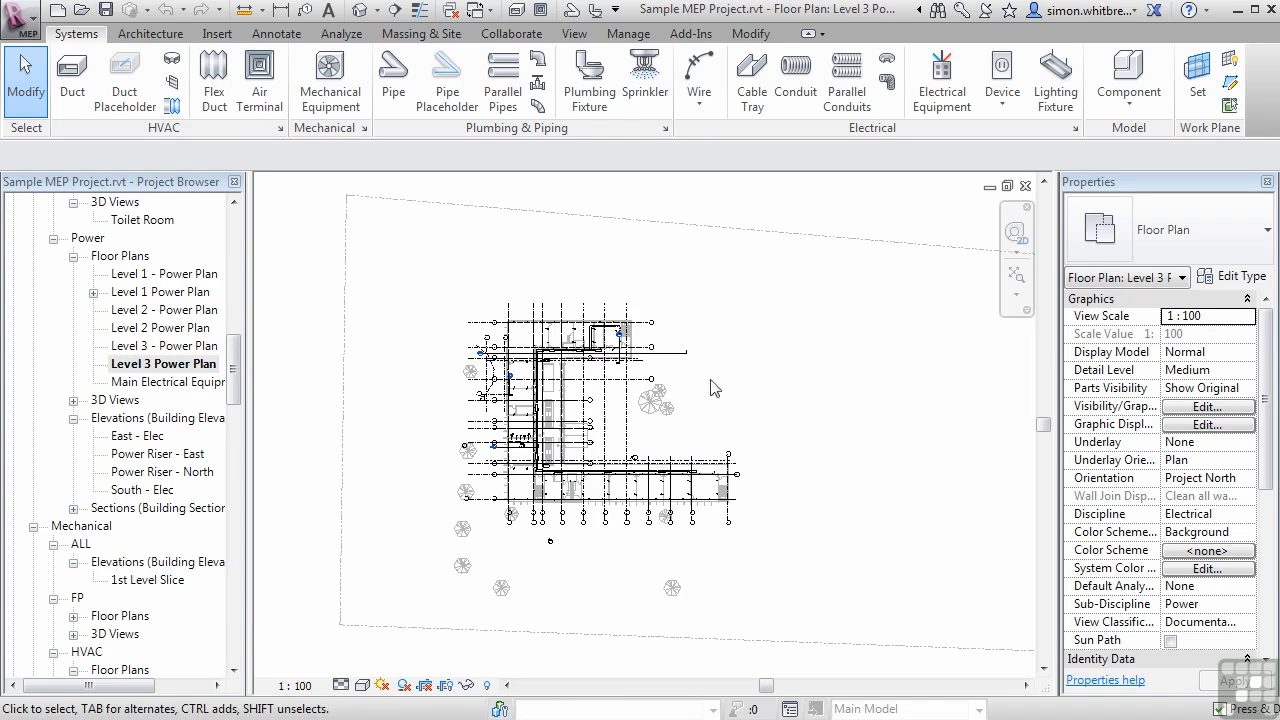
click(575, 34)
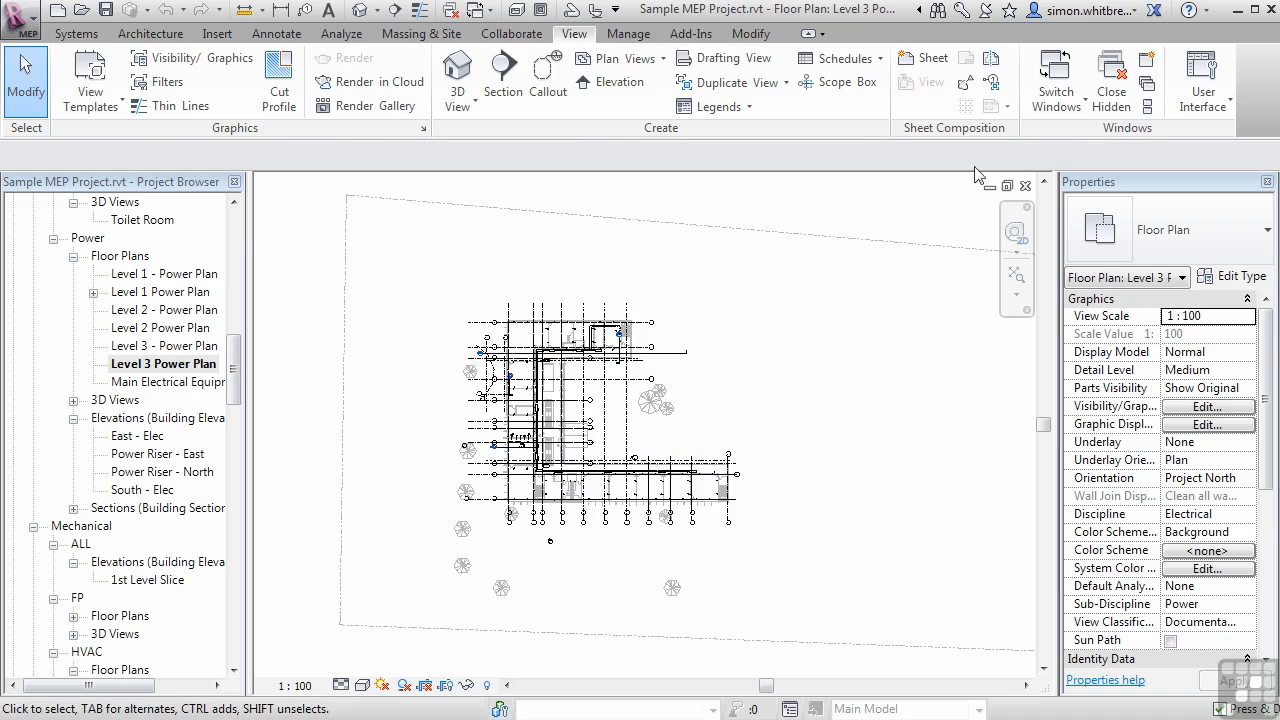
click(1148, 108)
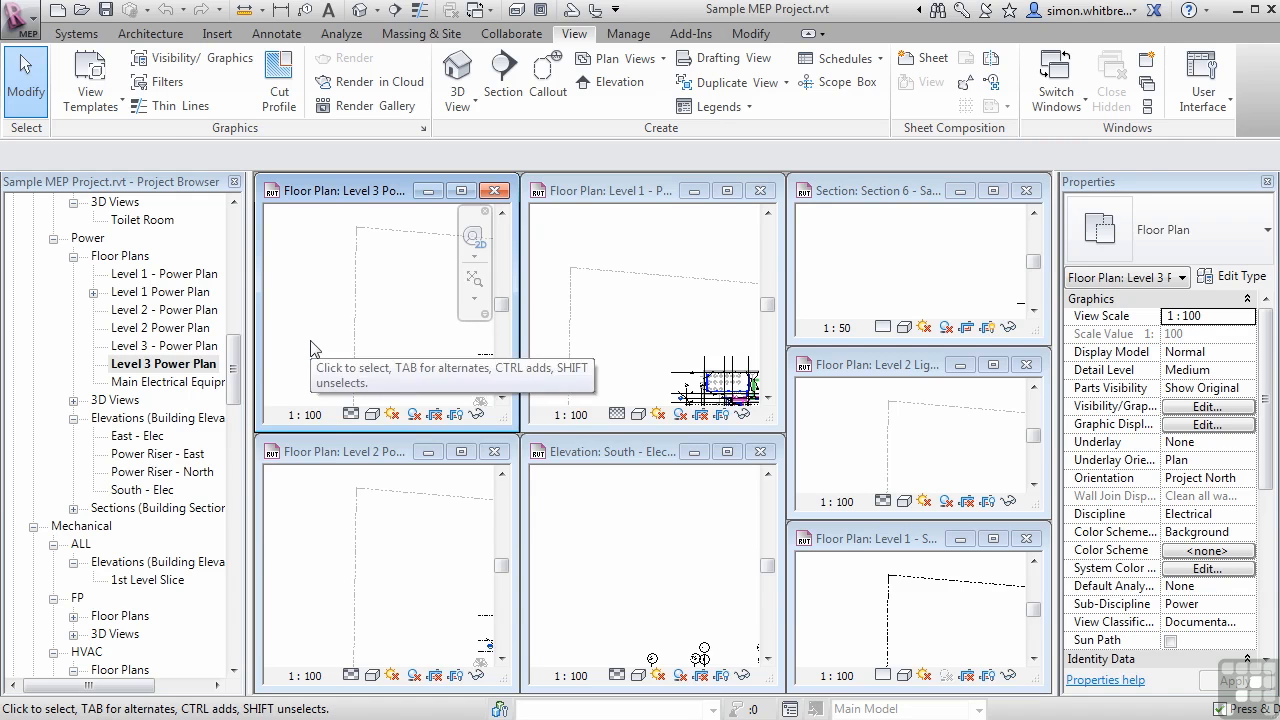
Step: Select the linked architecture model in the Level 3 Power Plan window and inspect its highlighting in the other tiled views
click(357, 307)
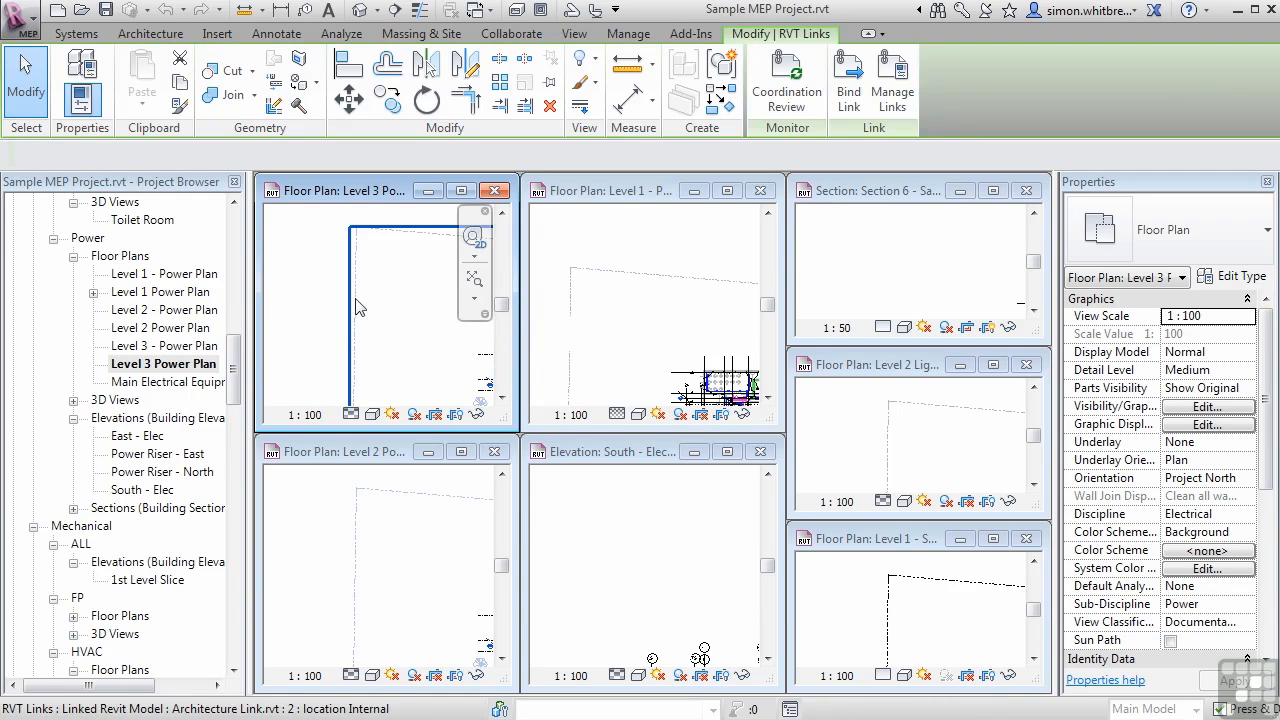
click(335, 470)
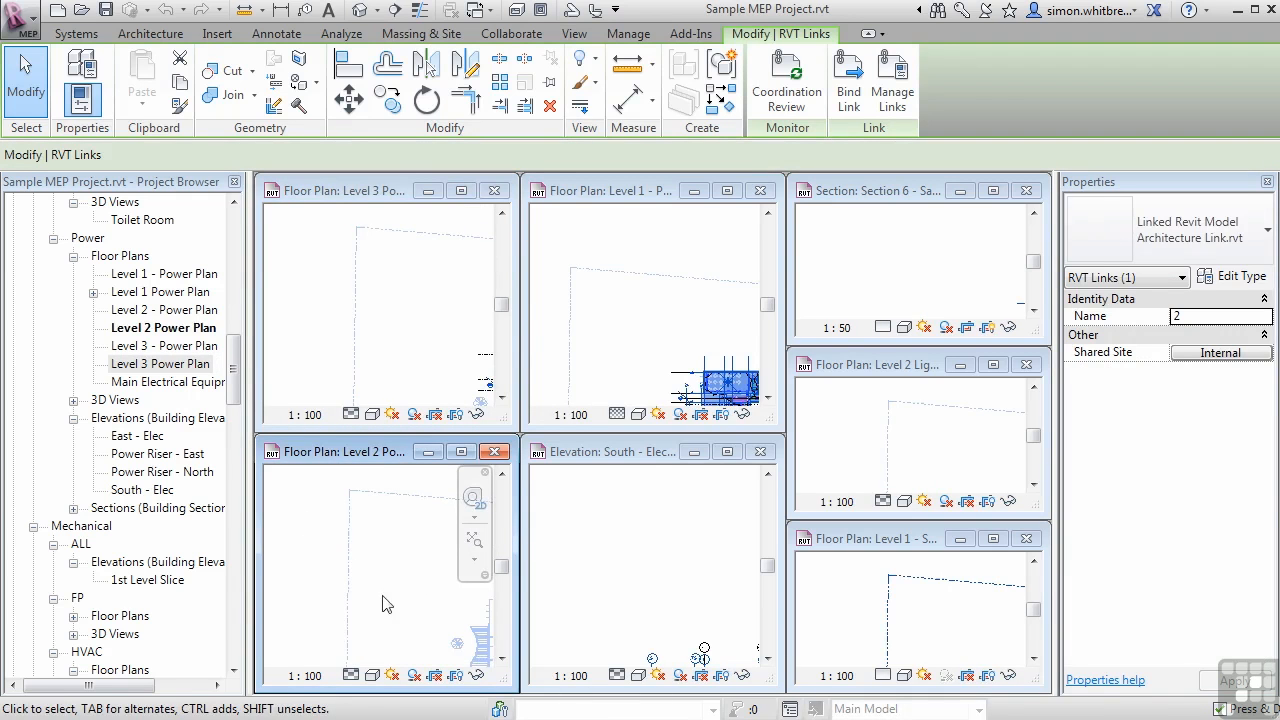
click(648, 452)
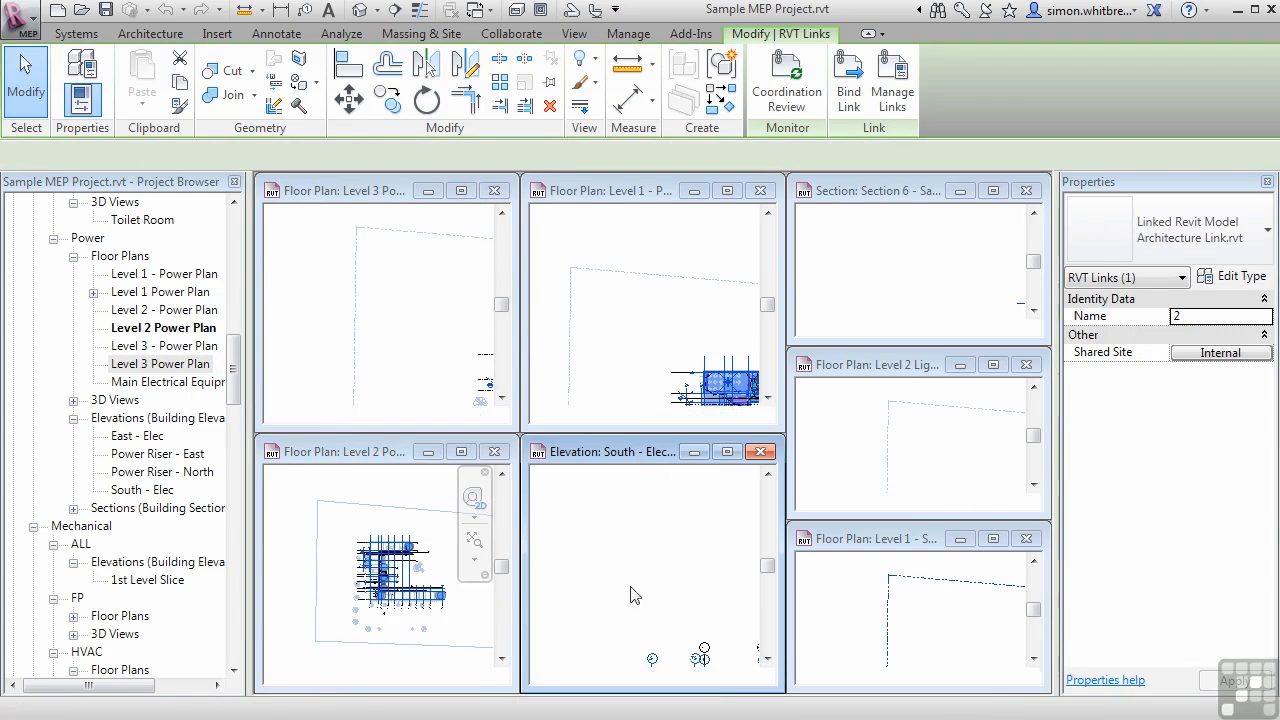
click(838, 370)
click(880, 273)
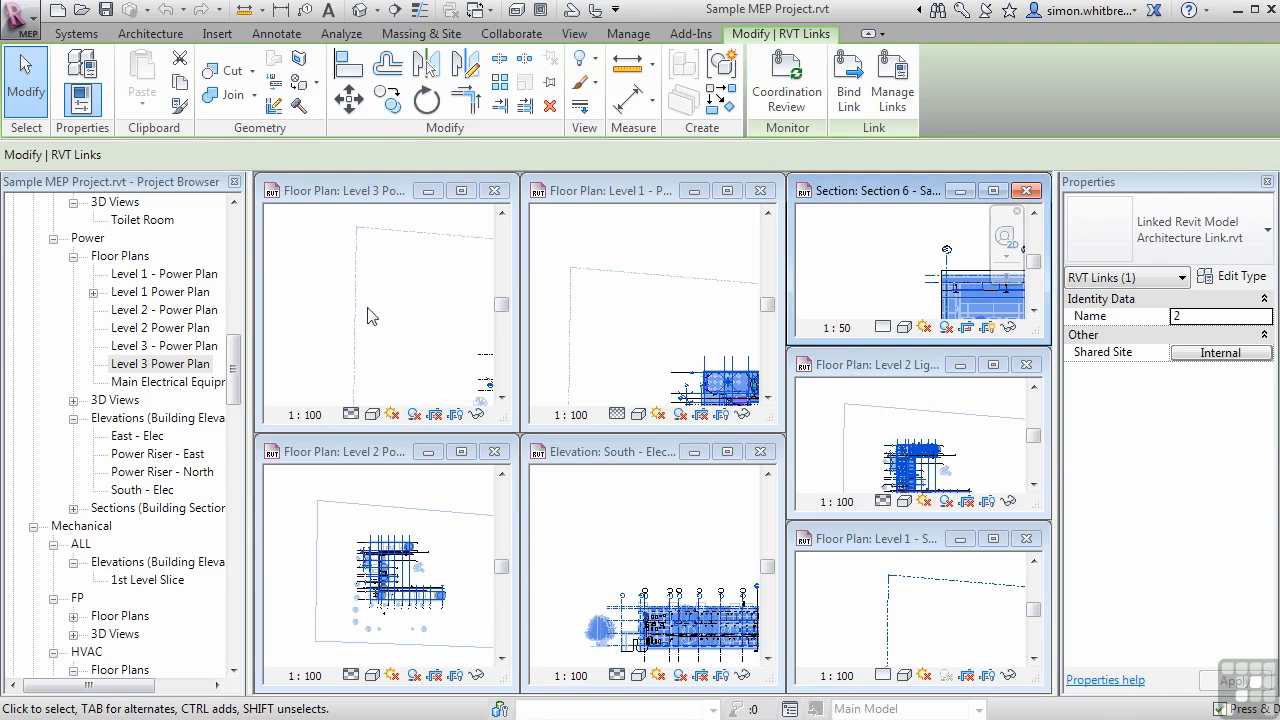
Step: Close the Level 1 - Power Plan and South - Elec elevation windows and maximize the Level 3 Power Plan
click(760, 190)
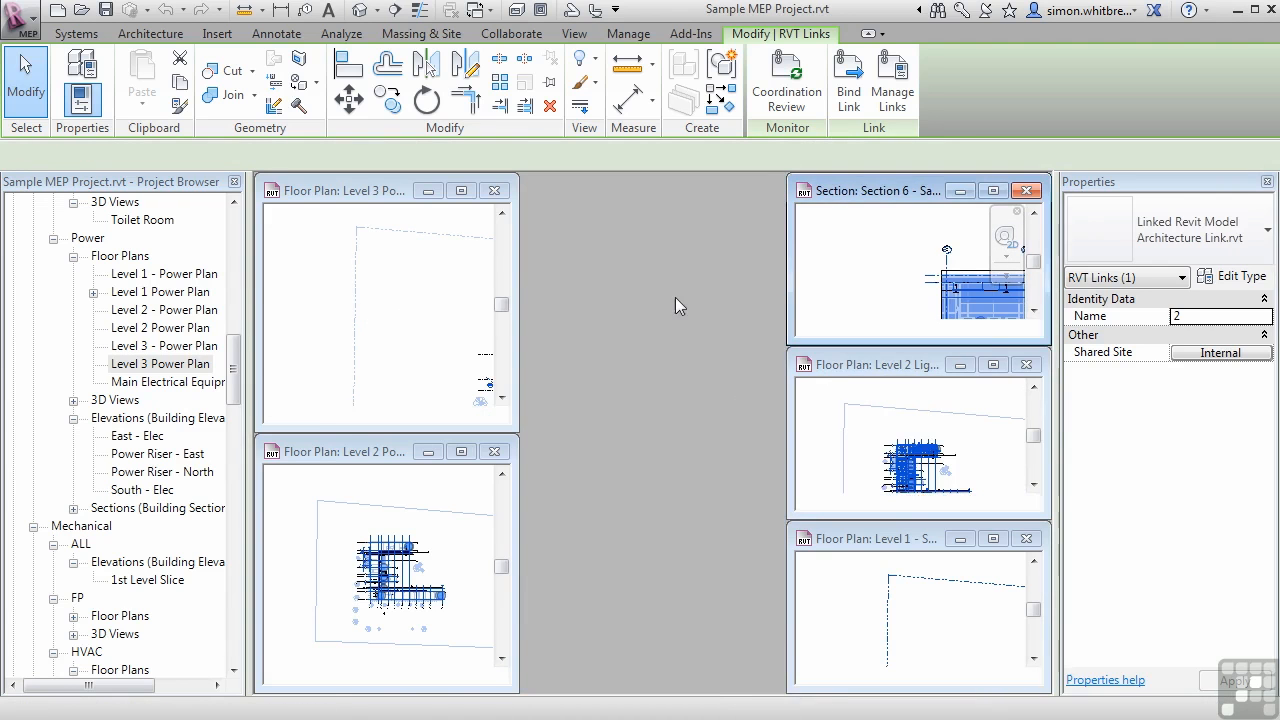
click(461, 191)
scroll(500, 427, down, 3)
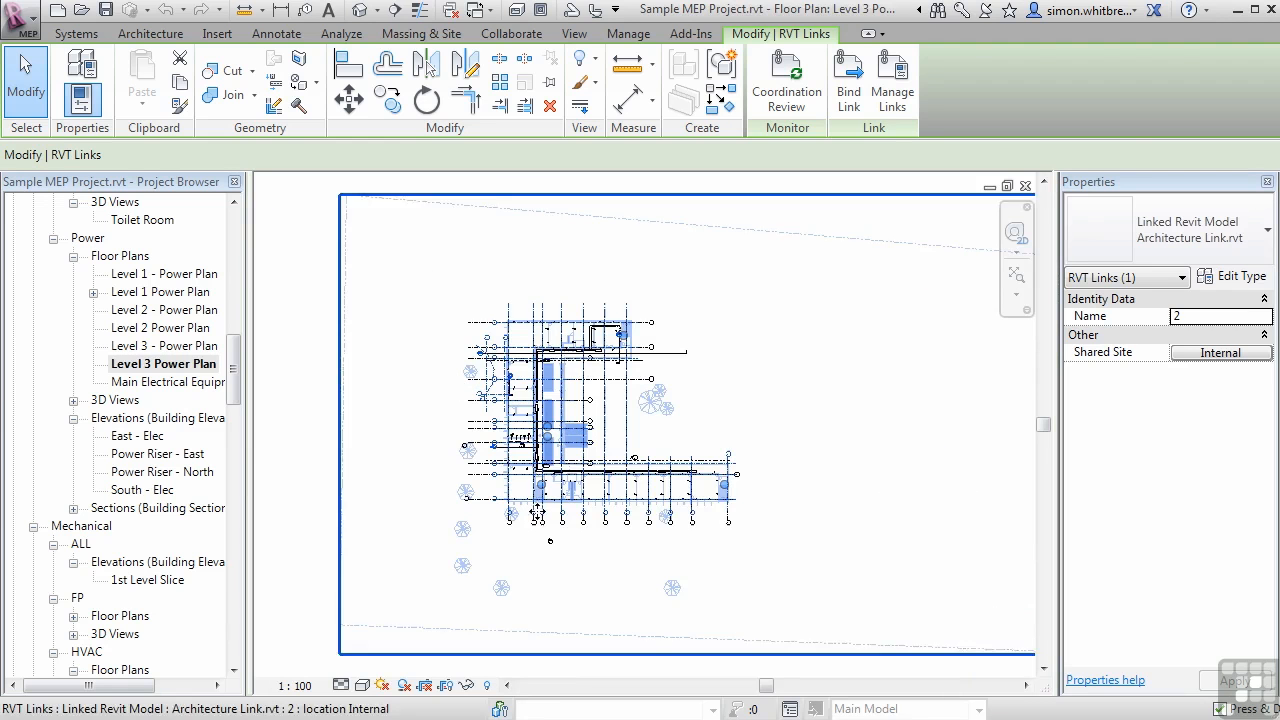
Step: Close all hidden view windows so only the Level 3 Power Plan stays open
click(573, 34)
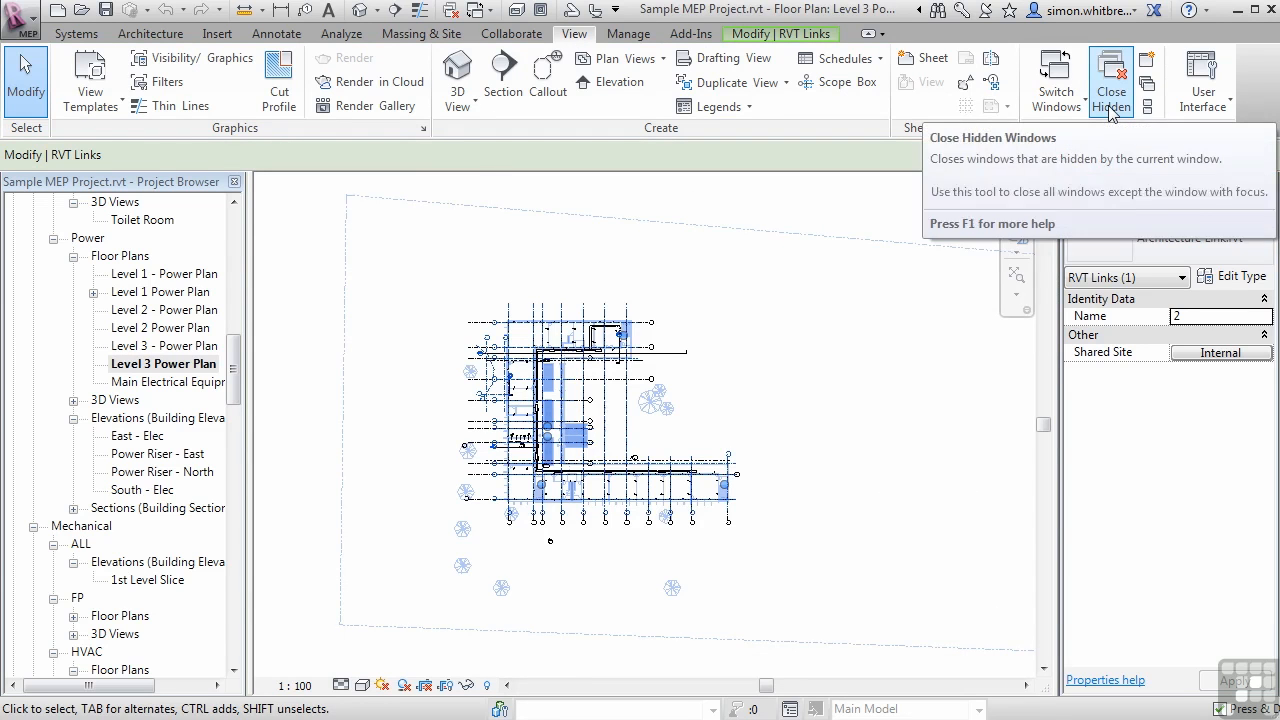
click(453, 14)
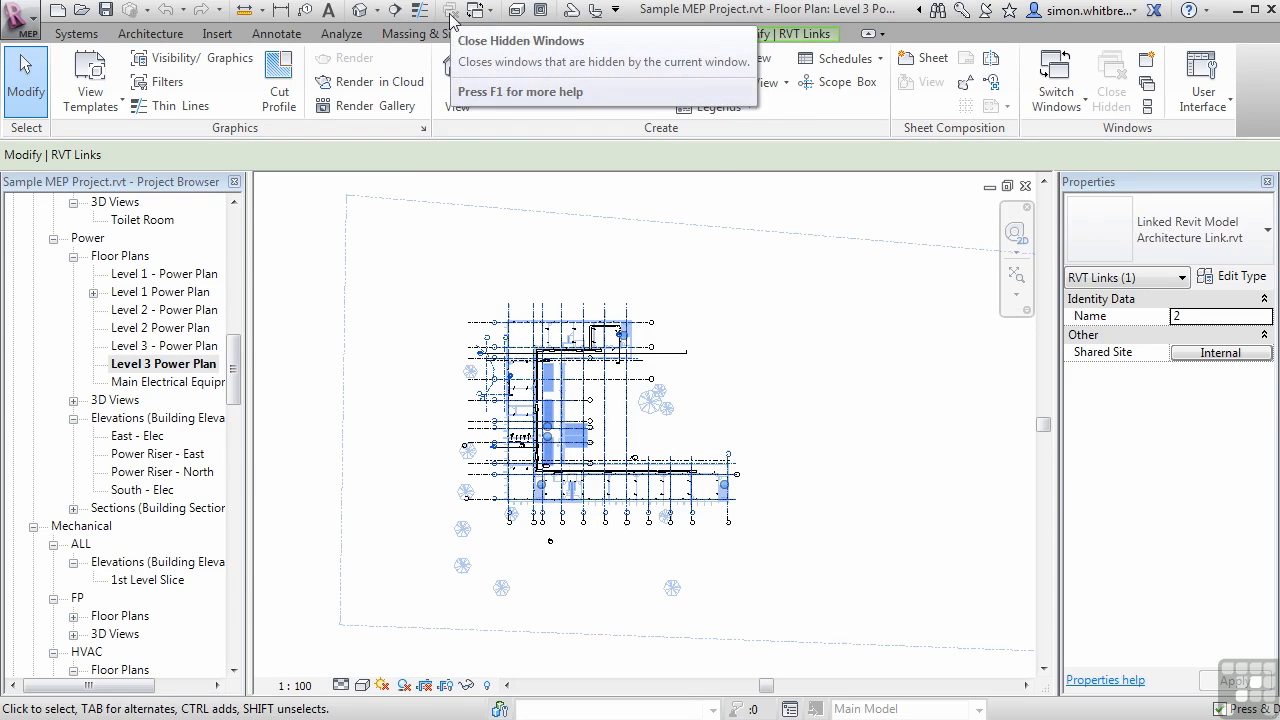
Step: Tile the remaining Level 3 Power Plan window and maximize it again
click(1147, 106)
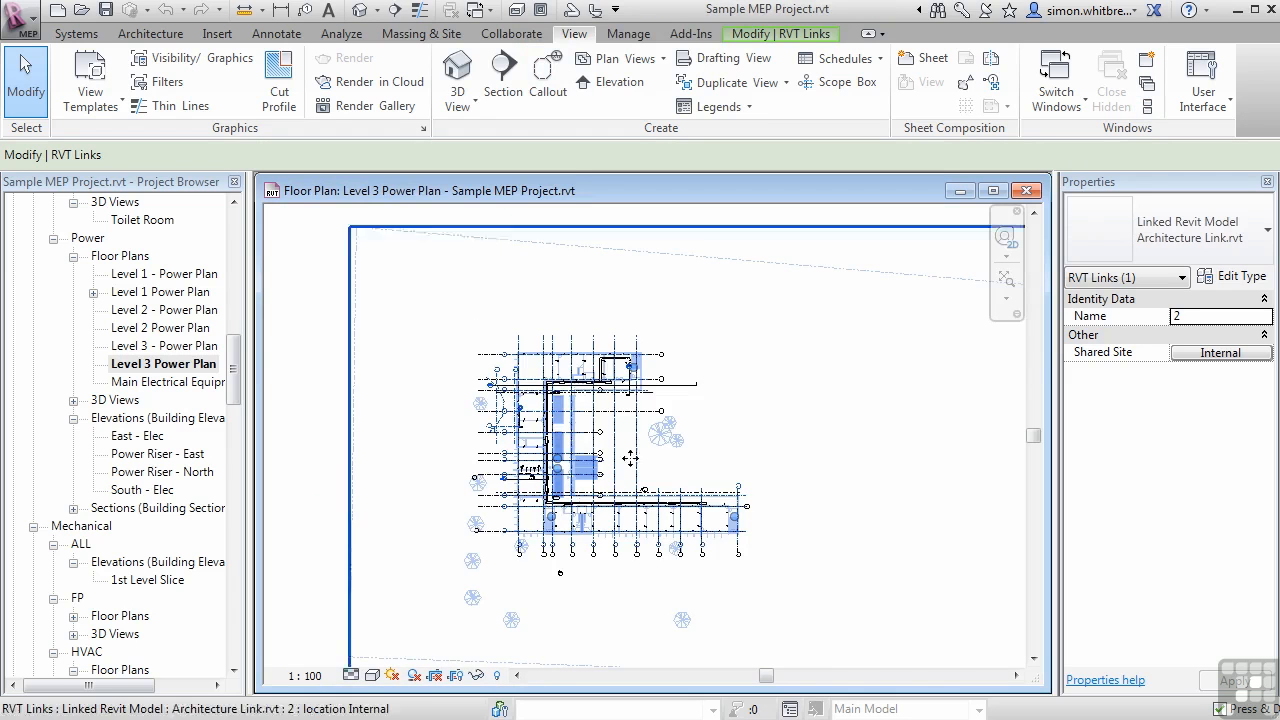
click(993, 191)
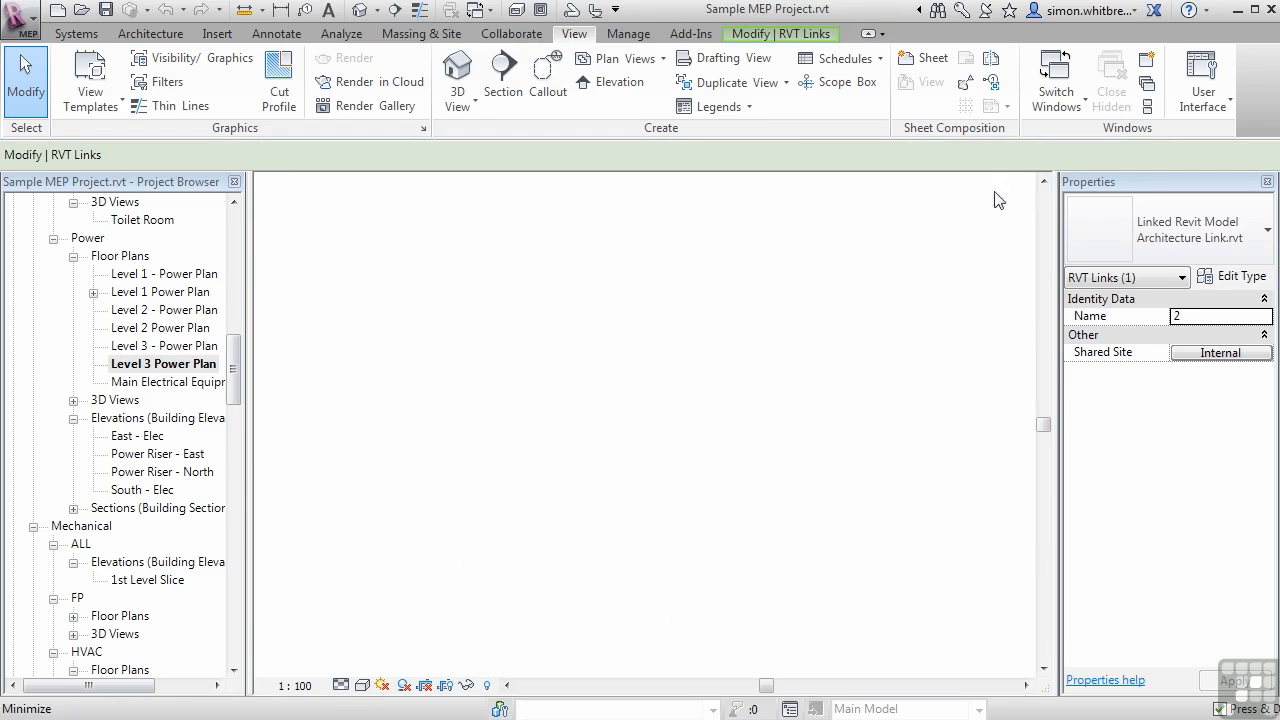
Step: Open the Diffuser Legend, the Level 2 Space Schedule and the Mechanical Equipment Schedule from the project's views
drag(233, 375, 235, 540)
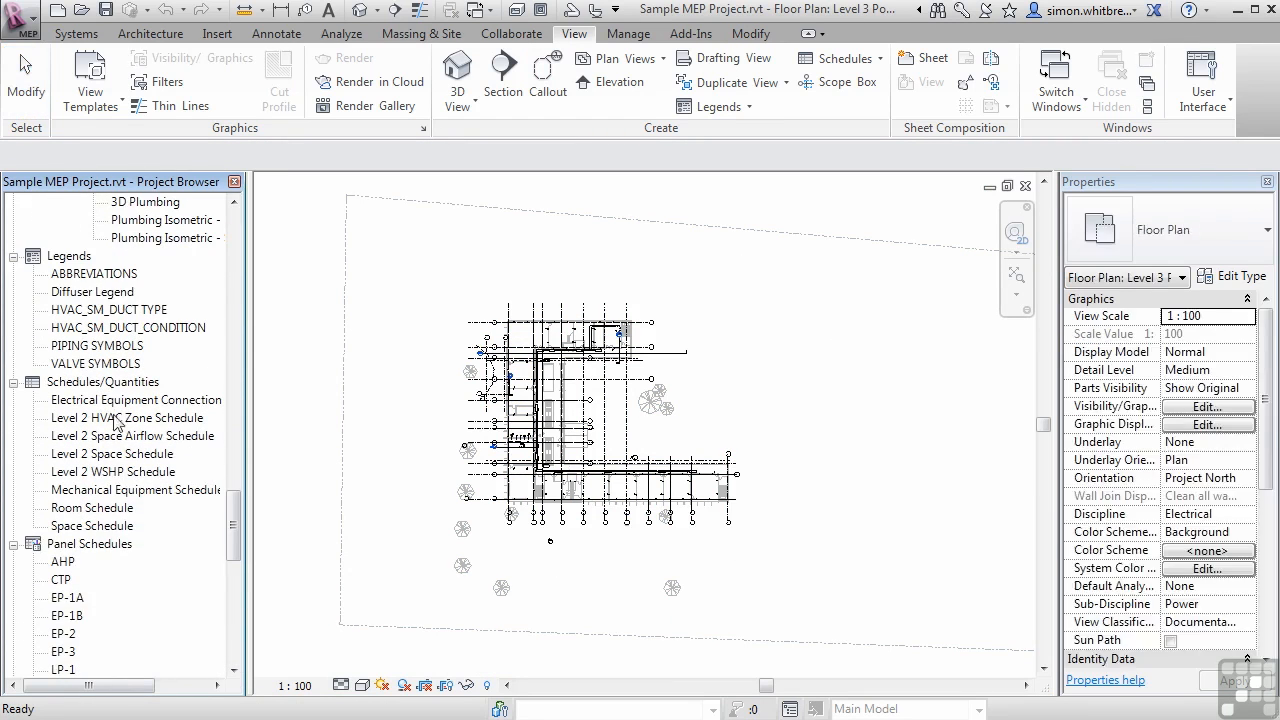
double_click(96, 291)
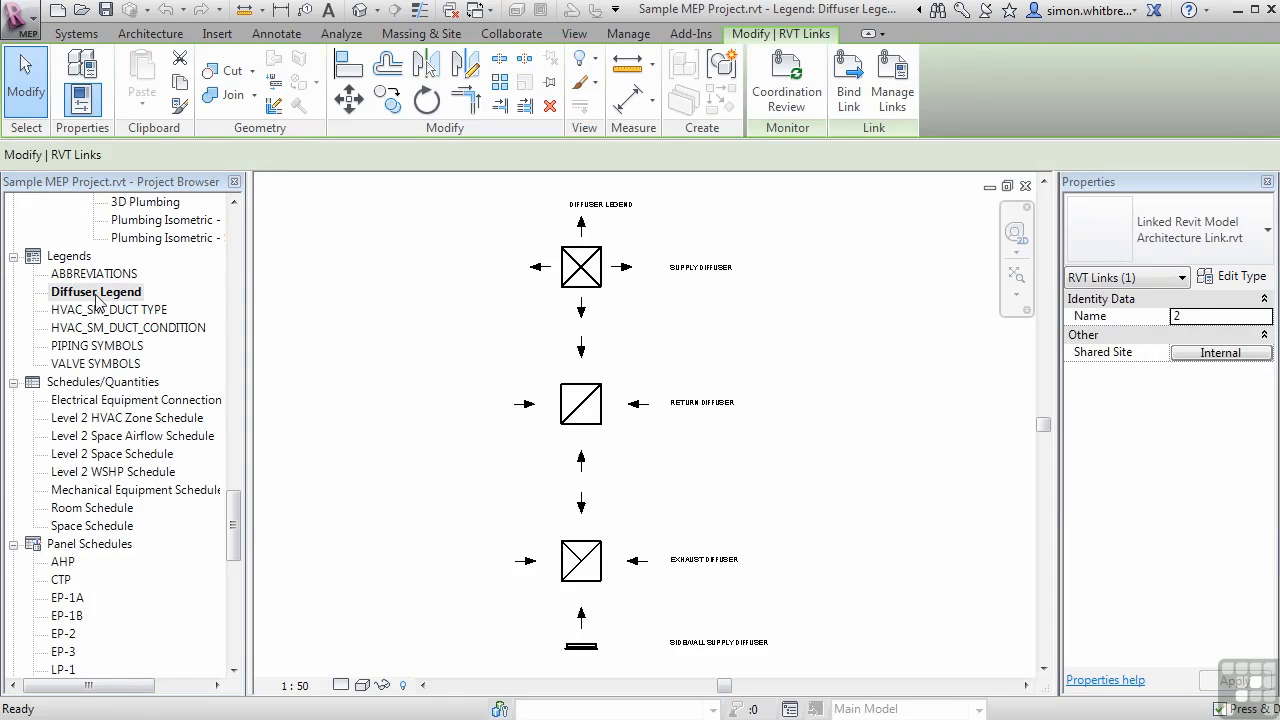
double_click(84, 455)
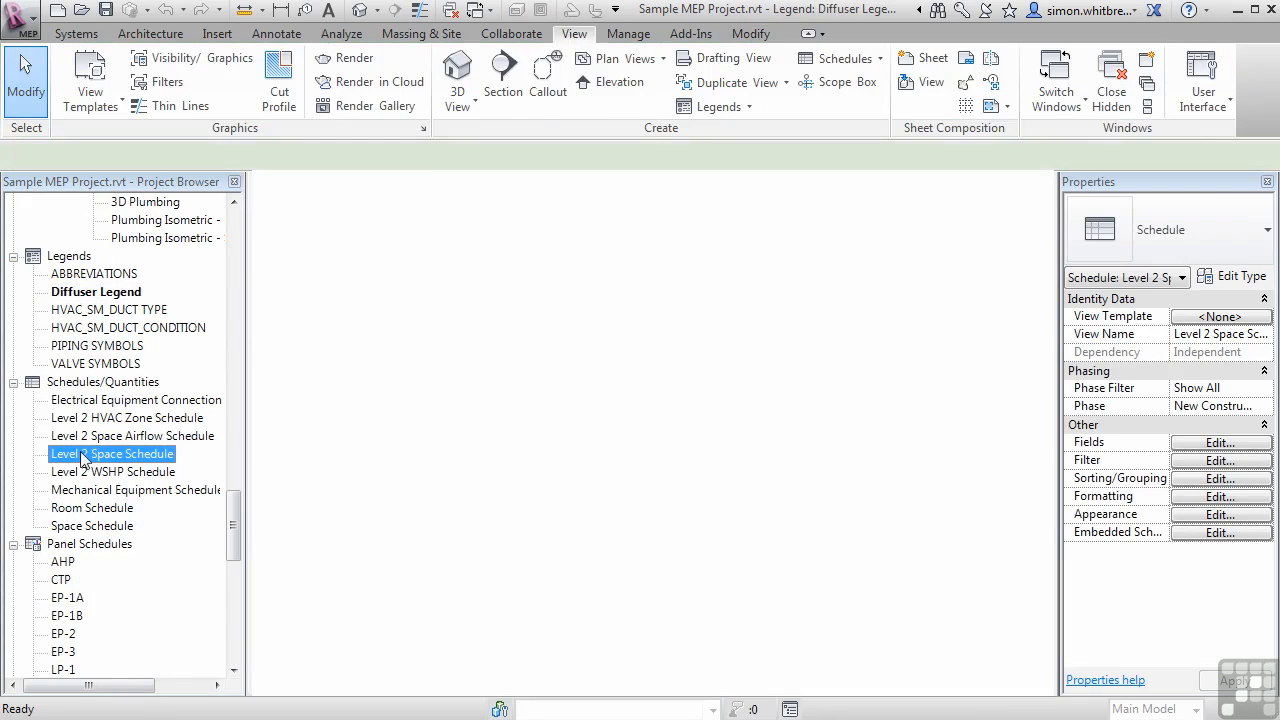
double_click(62, 490)
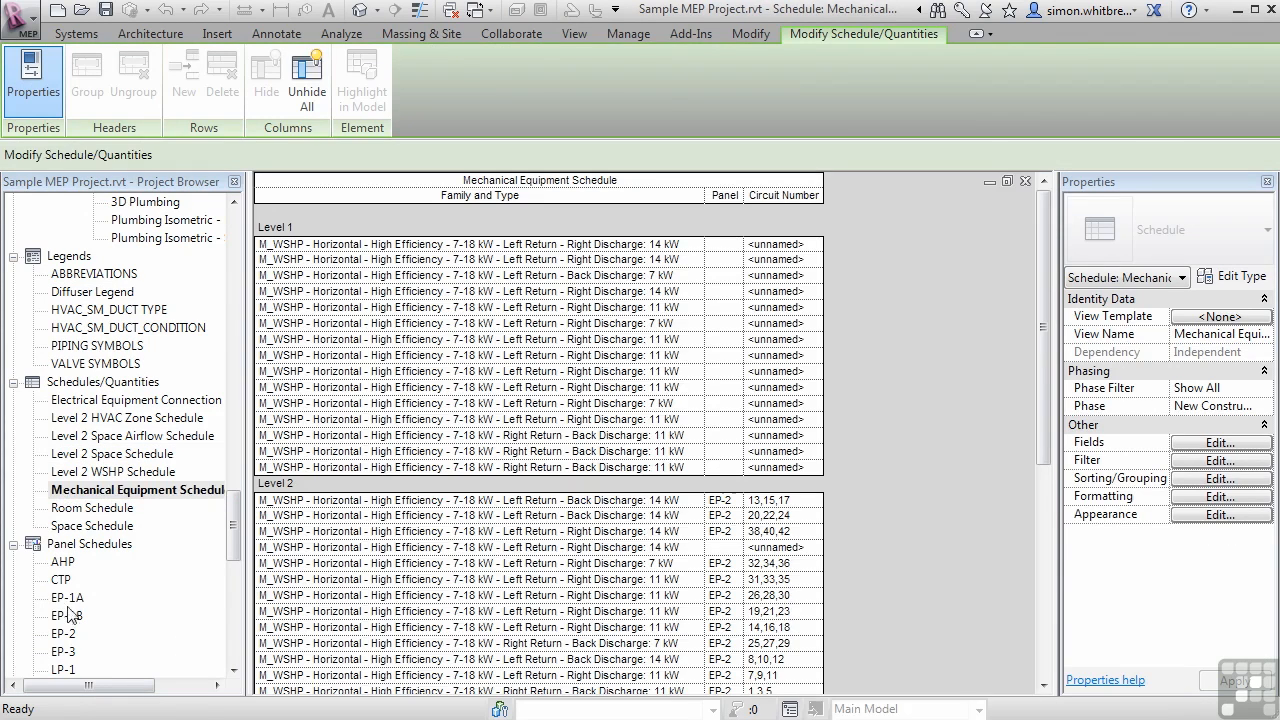
Step: Open the EP-1A panel schedule and the sheets M100 - MECHANICAL LEGEND and M203 - 1st Floor Plan_C - HVAC
double_click(67, 598)
drag(234, 548, 233, 632)
double_click(60, 510)
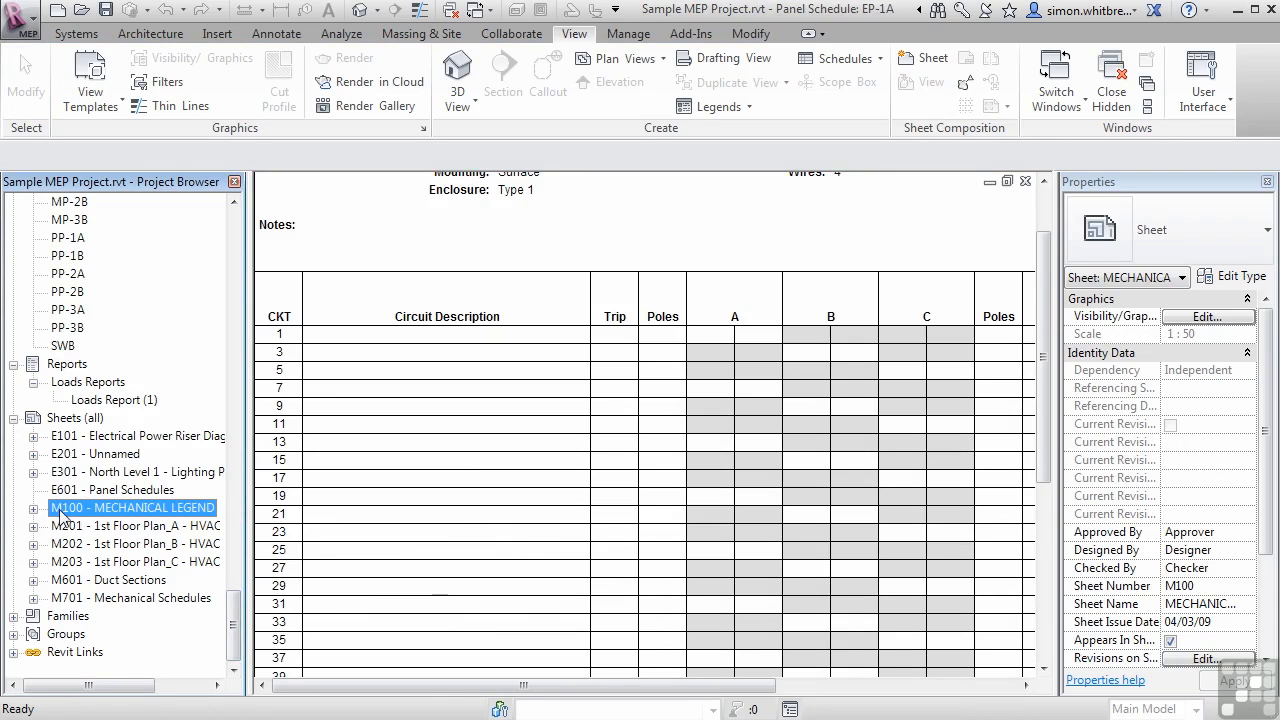
double_click(61, 562)
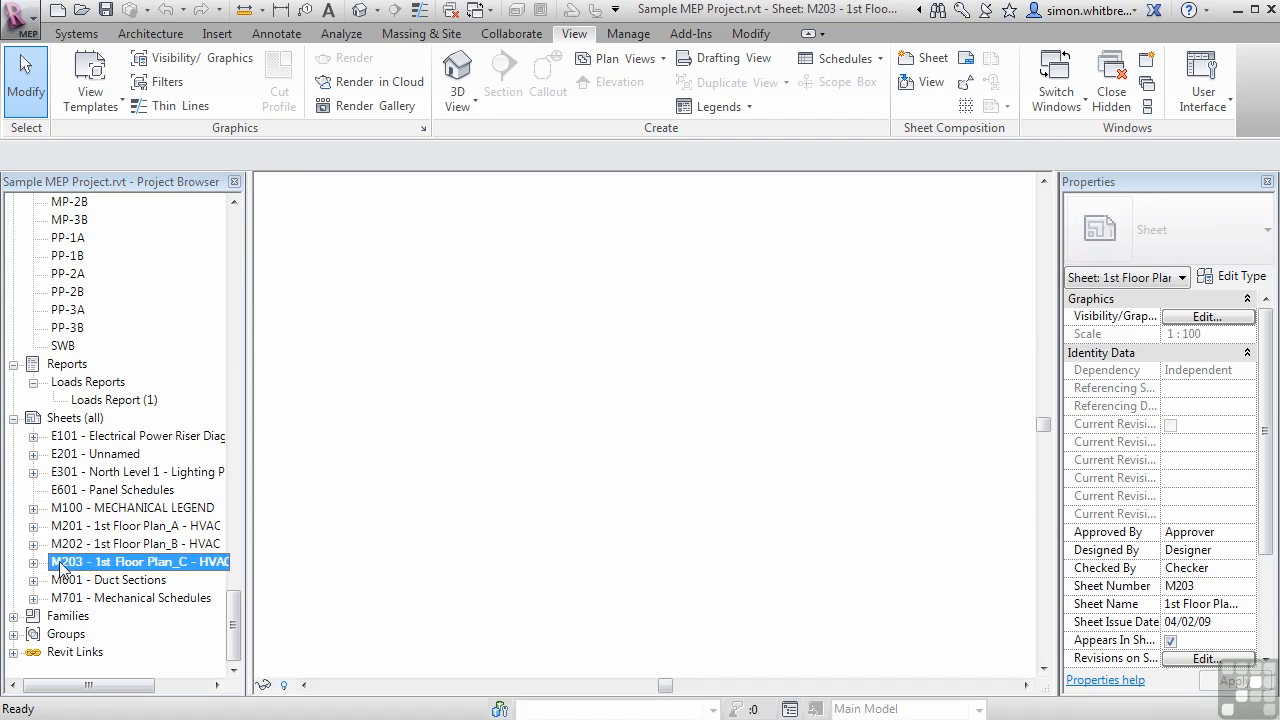
Step: Select the Views (Type/Discipline) heading at the start of the project tree
drag(235, 630, 253, 232)
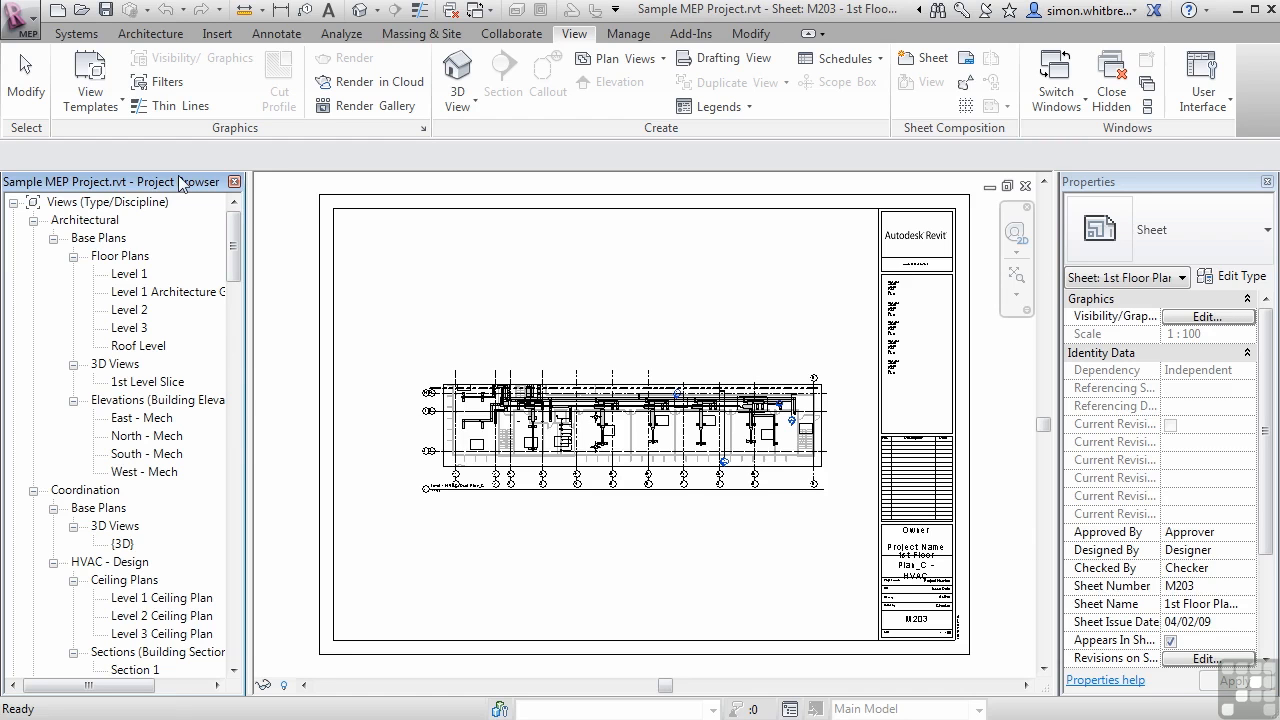
click(85, 203)
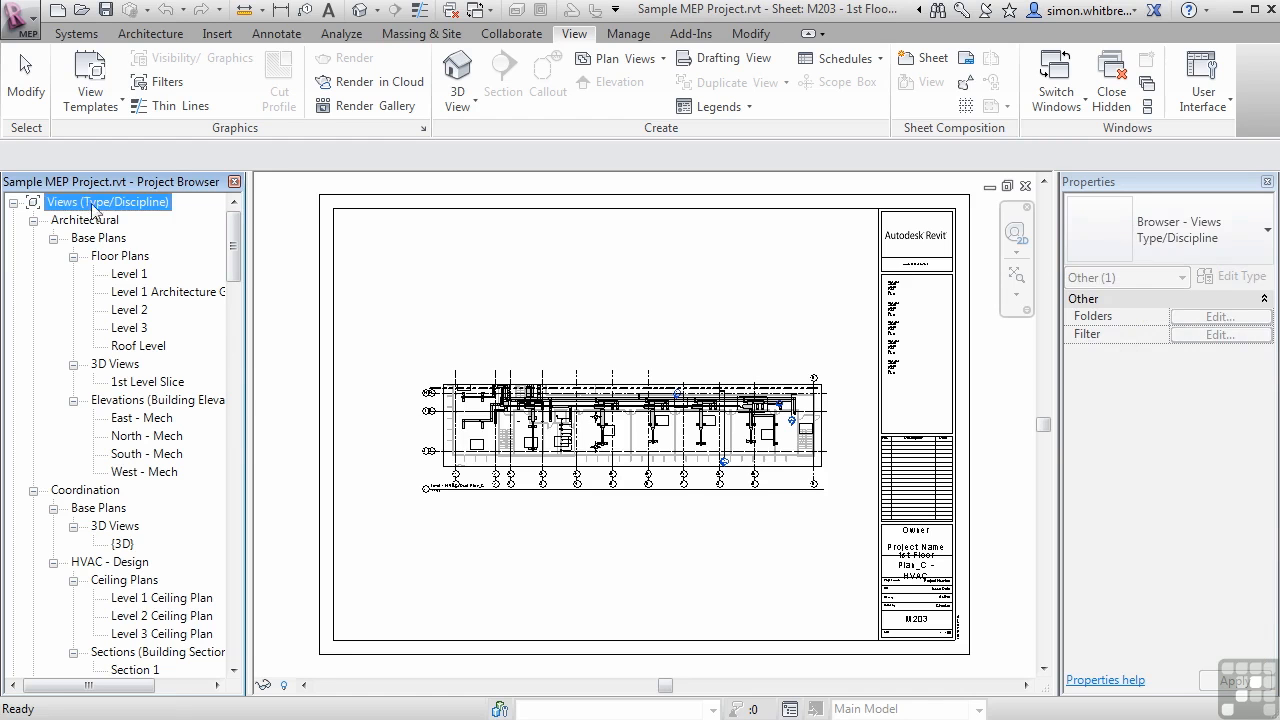